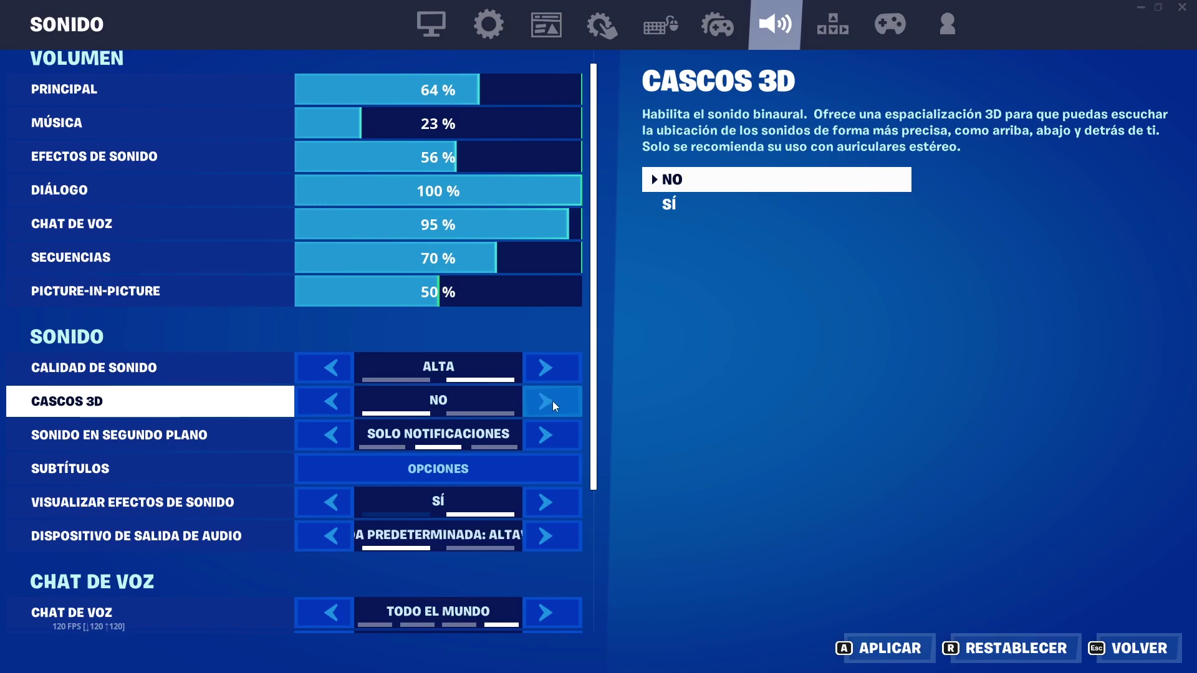
- Toggle the Cascos 3D option in Fortnite's sound settings
click(548, 401)
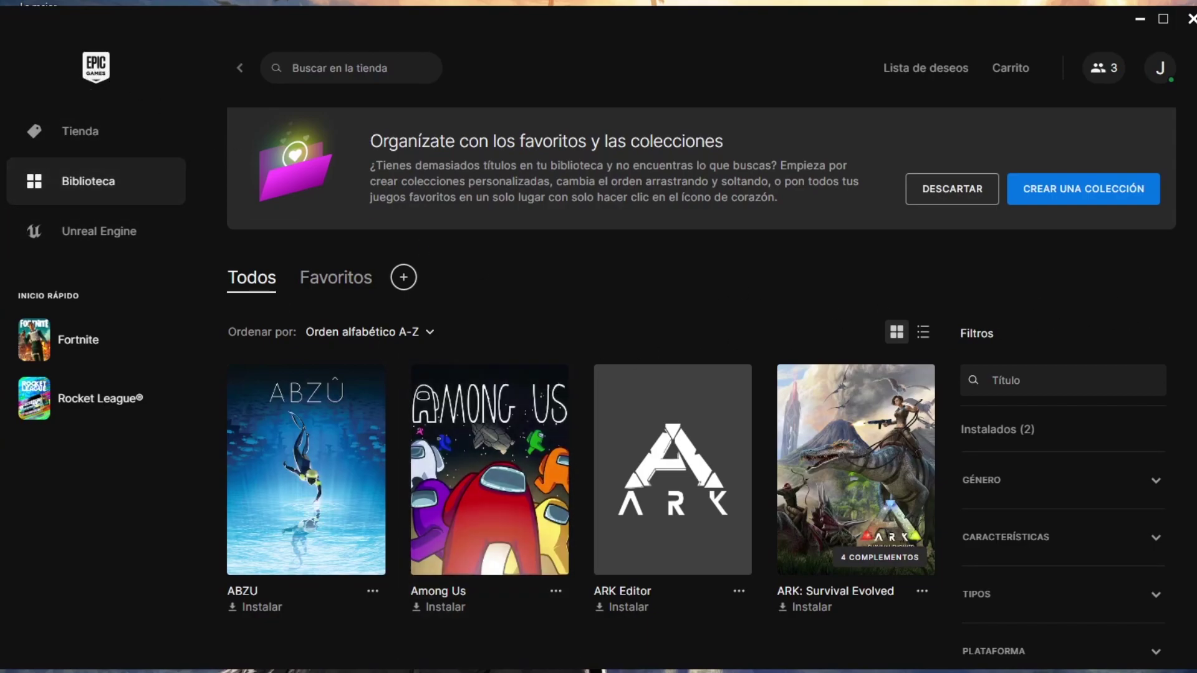
- Switch to the Epic Games Launcher library and open Fortnite's Opciones
key(Down)
scroll(524, 365, down, 10)
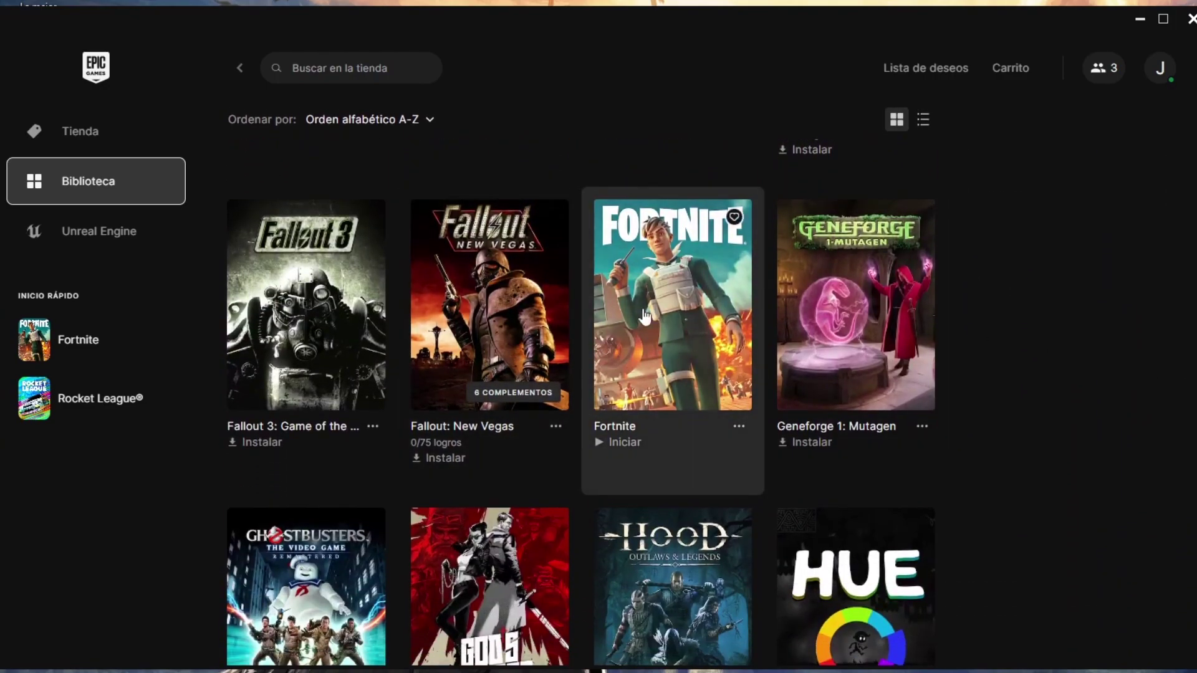
click(739, 436)
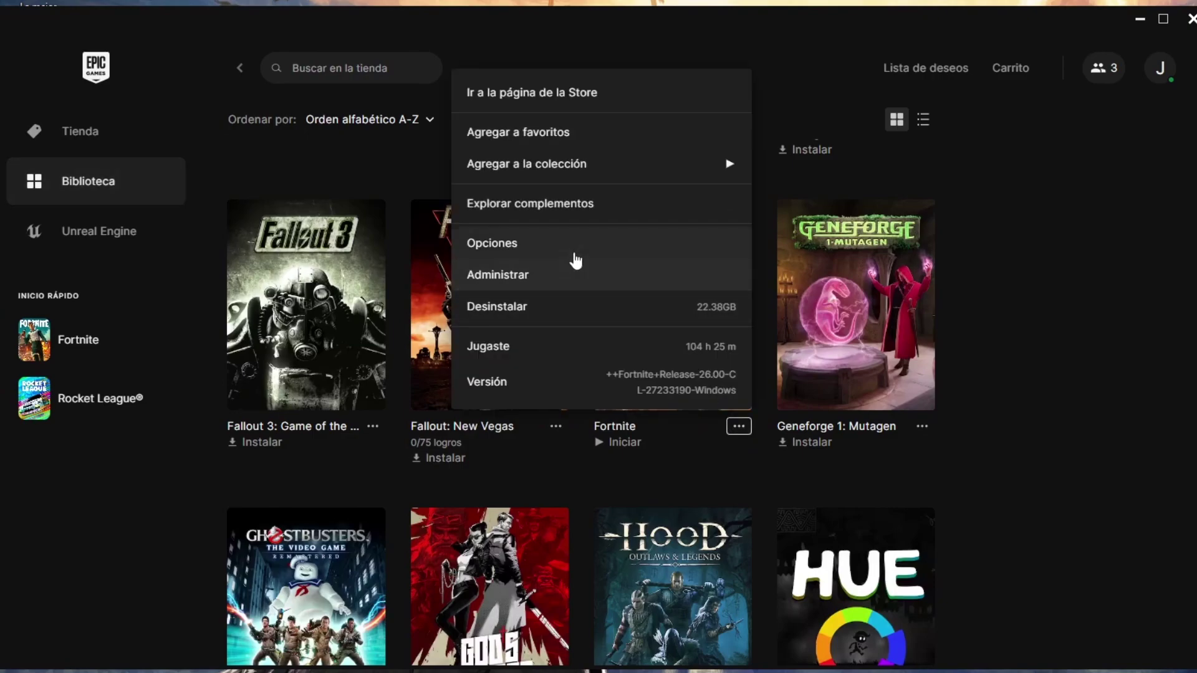
click(602, 250)
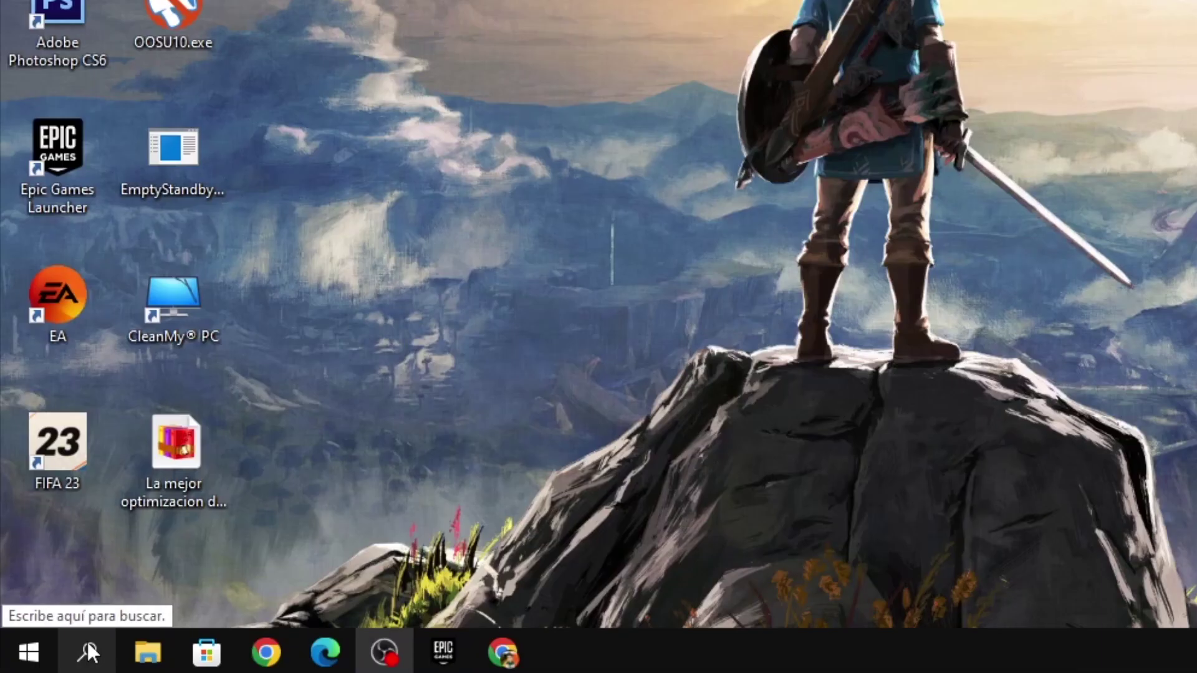
- Search Windows for "firewall y", open Firewall y protección de red, and go to the settings for allowing an application through the firewall
click(35, 663)
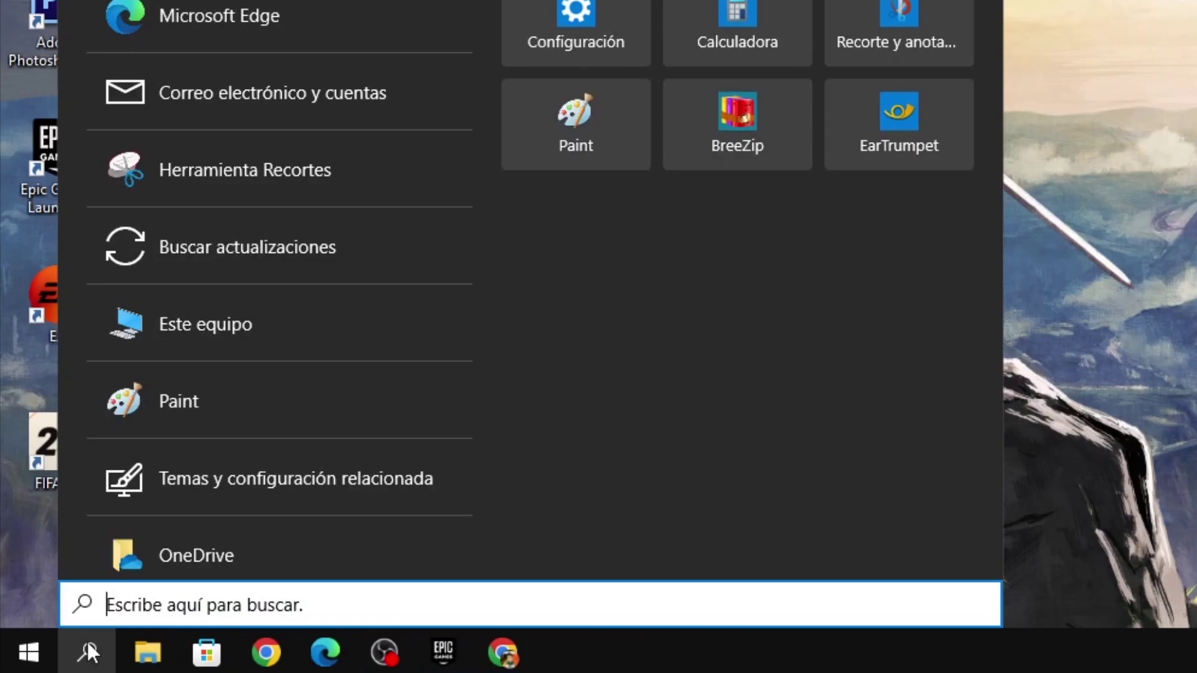
text(firew)
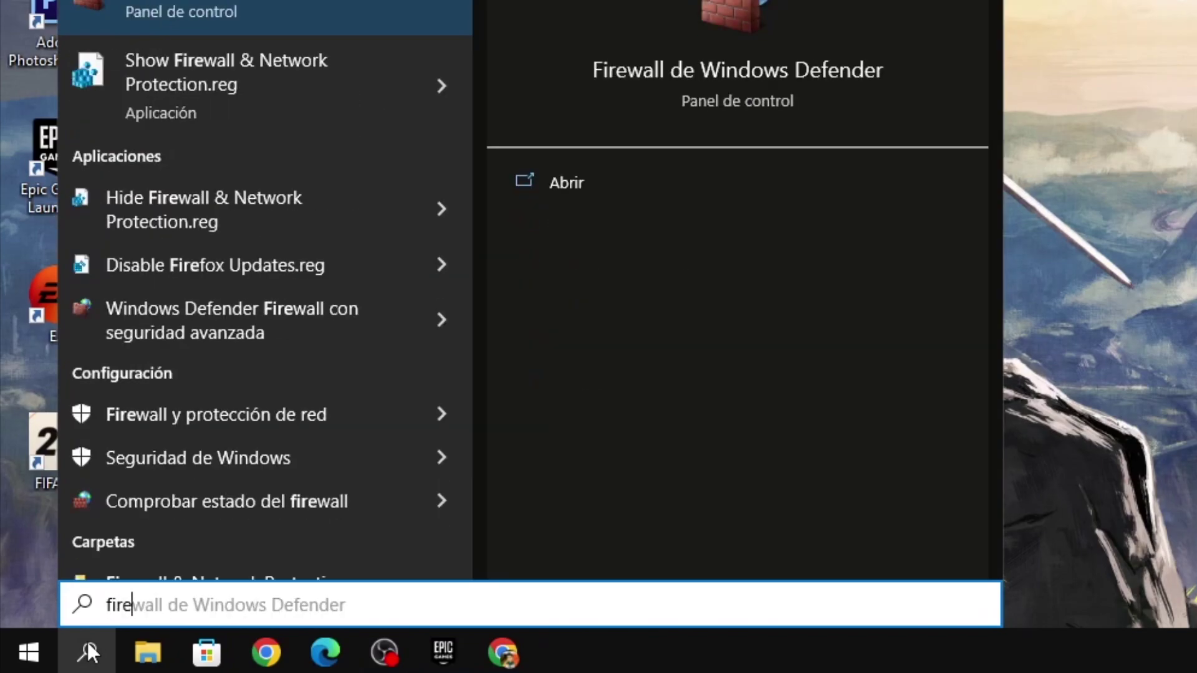
text(all y)
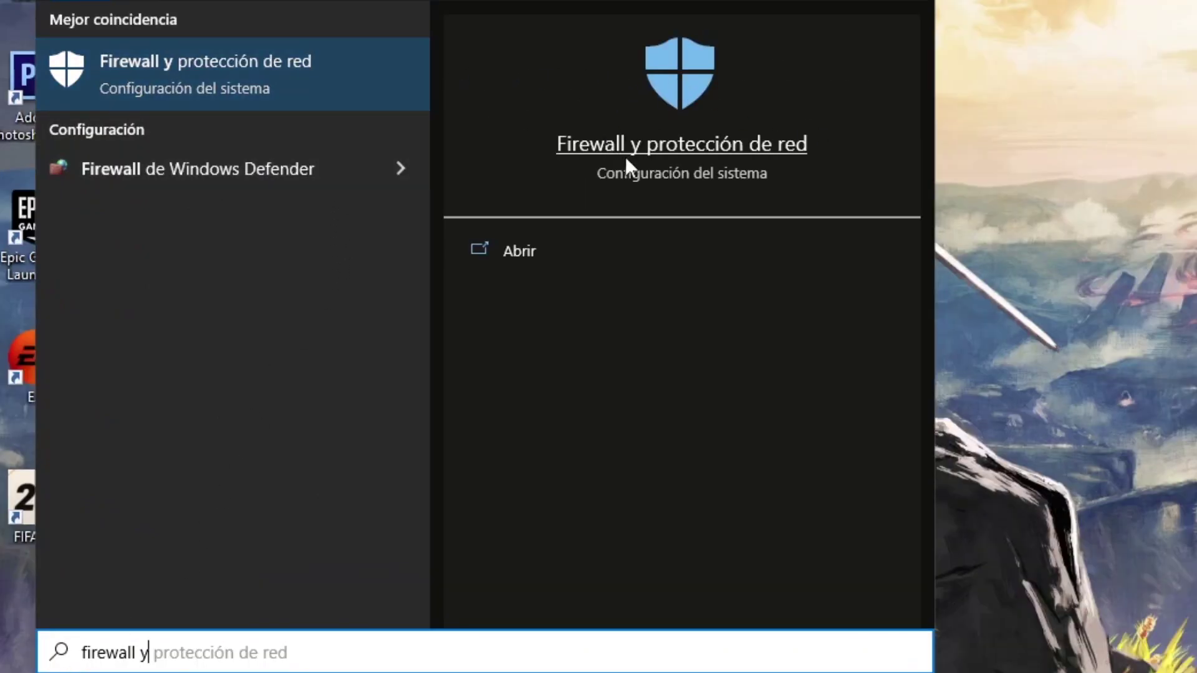
click(562, 248)
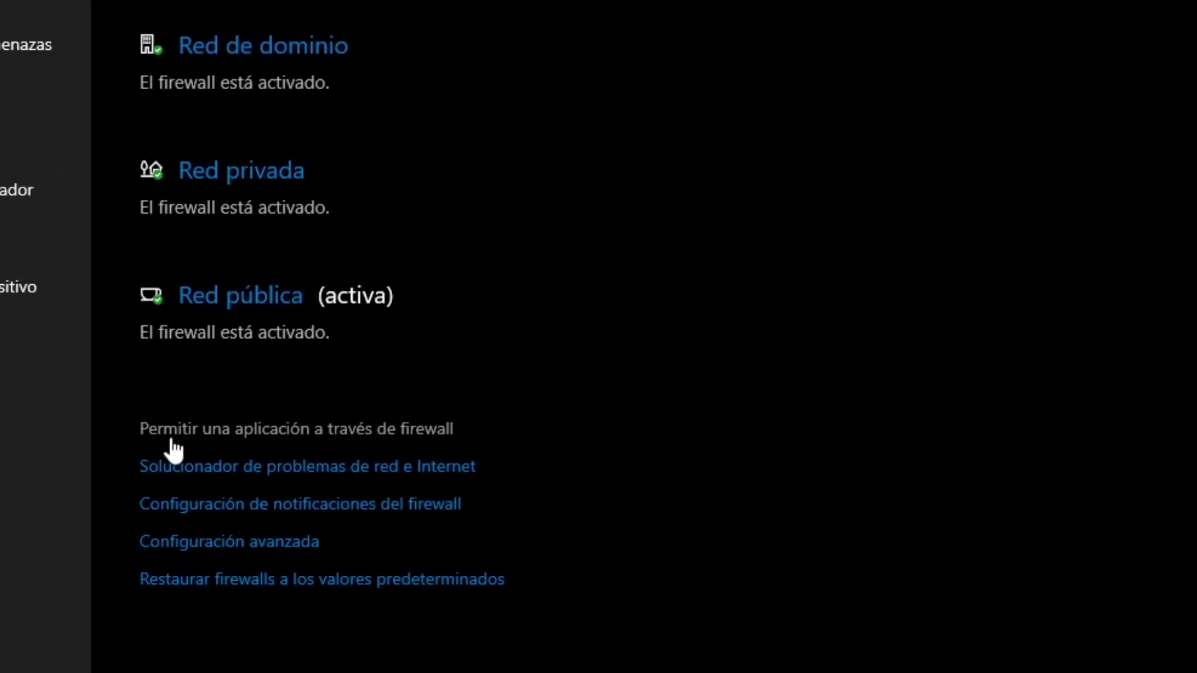
click(424, 433)
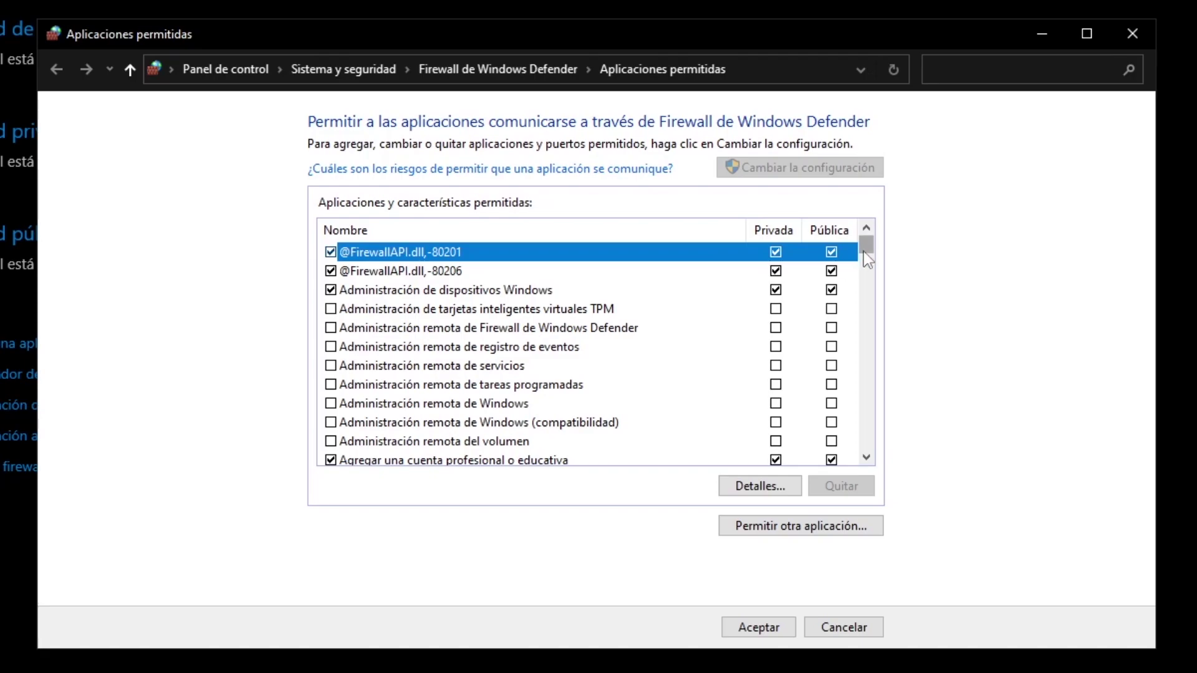
- Start allowing another application and browse to the C: drive folder Archivos de programa\Epic Games\Fortnite\FortniteGame\Binaries\Win64
drag(865, 252, 907, 239)
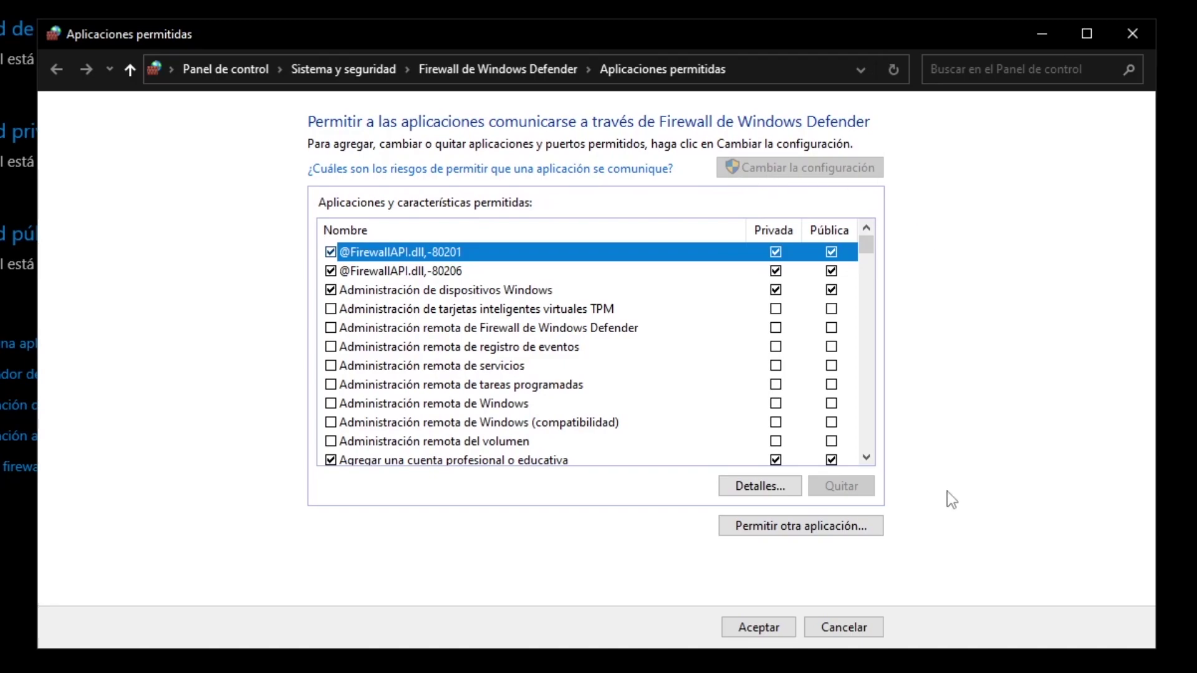
click(814, 529)
click(743, 443)
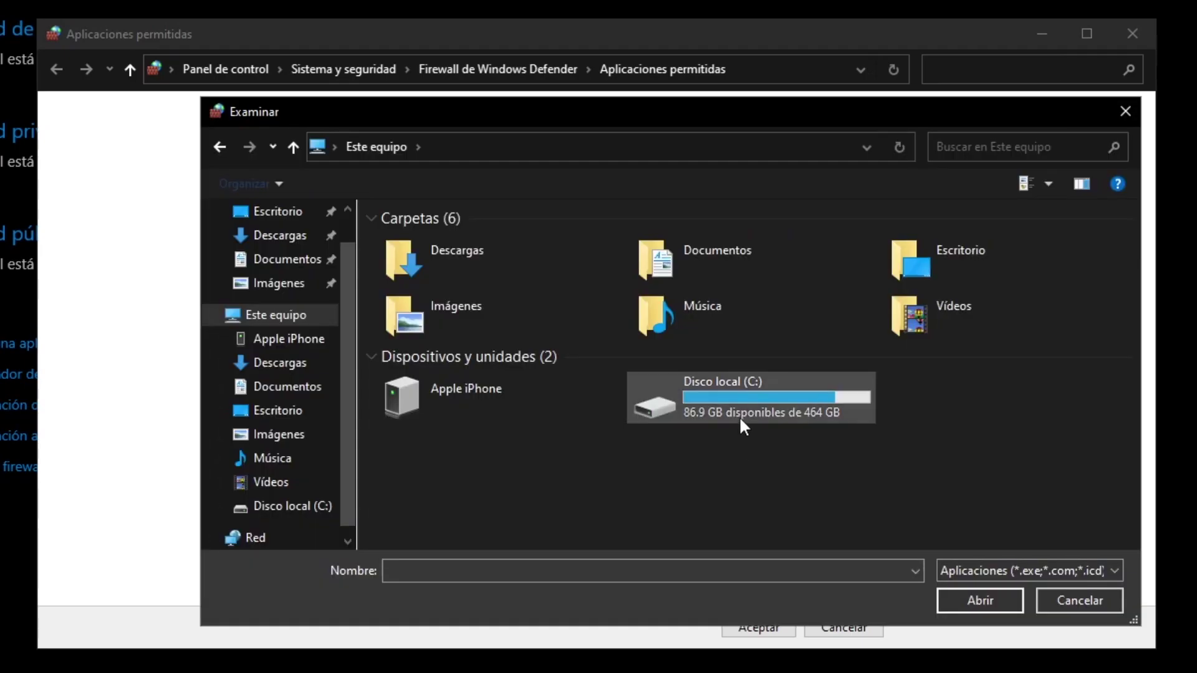
double_click(815, 390)
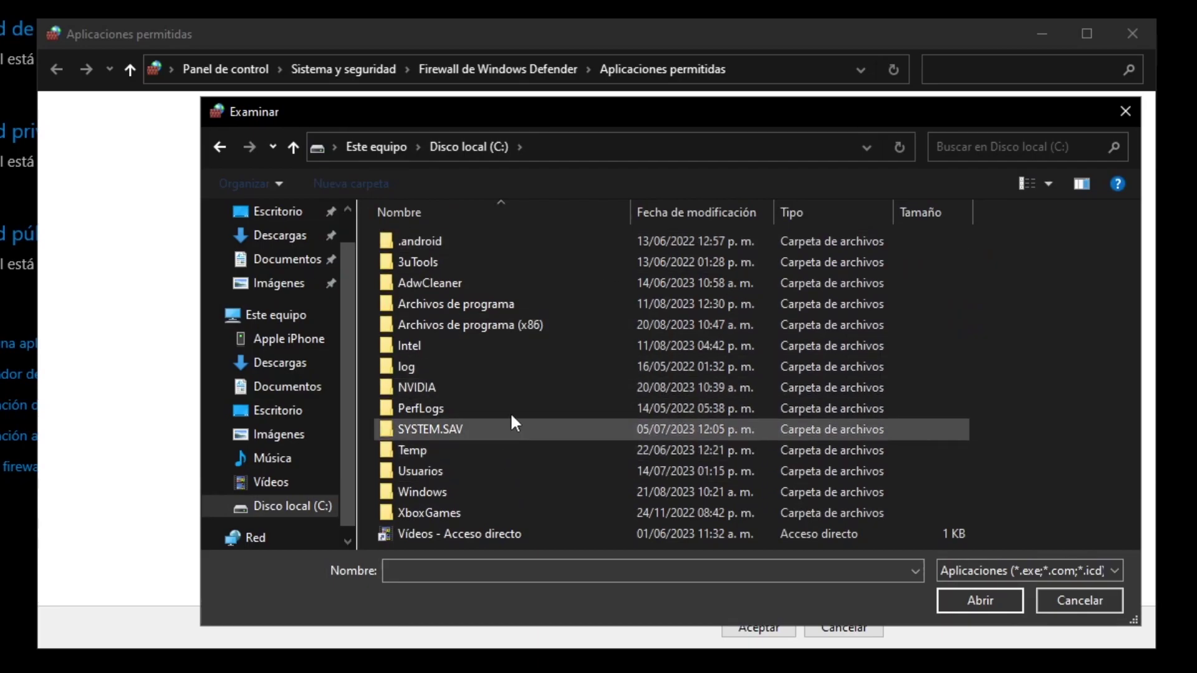
double_click(516, 308)
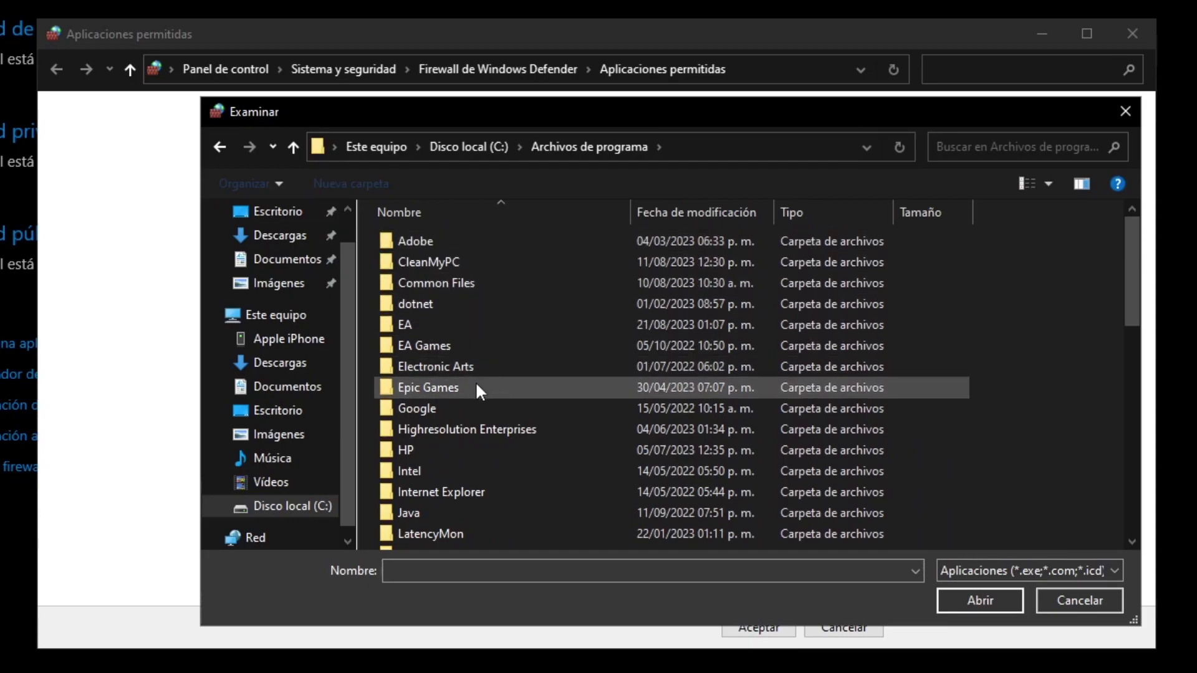
double_click(456, 394)
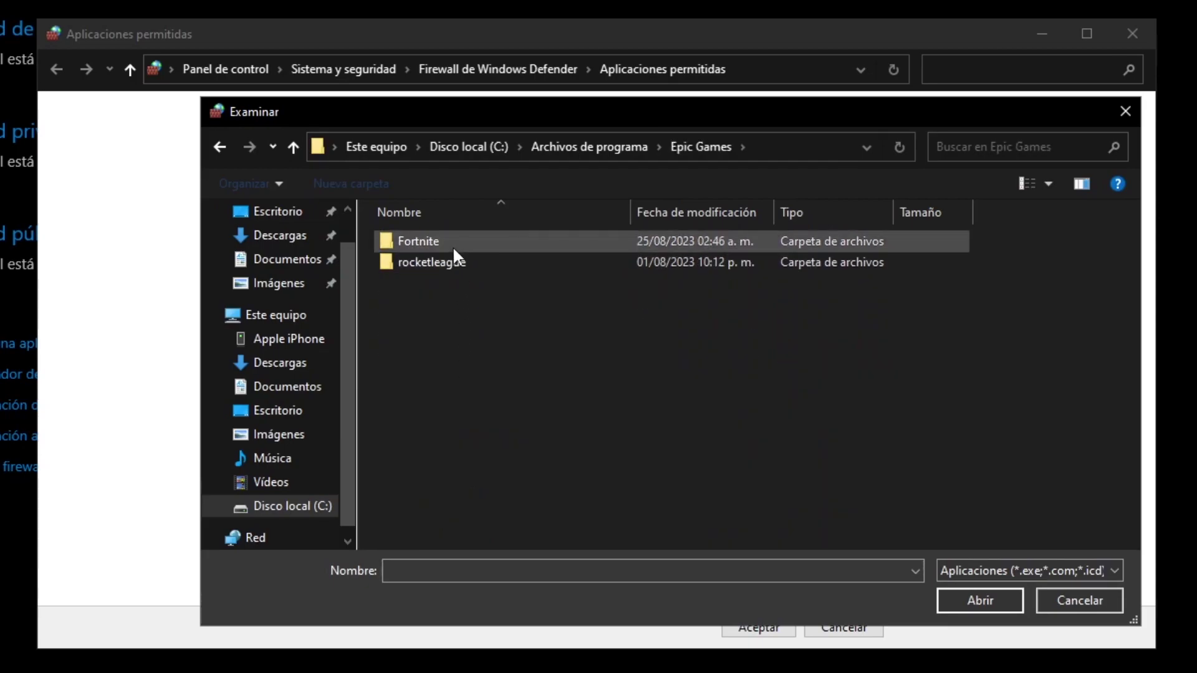
double_click(448, 245)
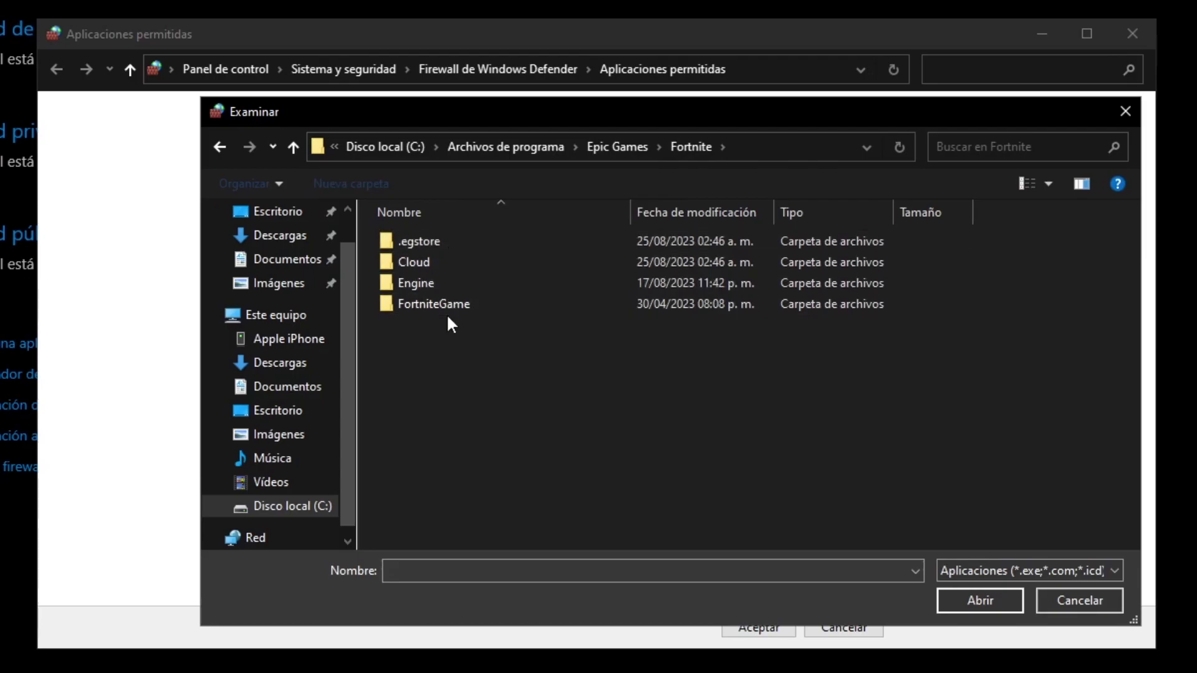
double_click(448, 307)
double_click(443, 242)
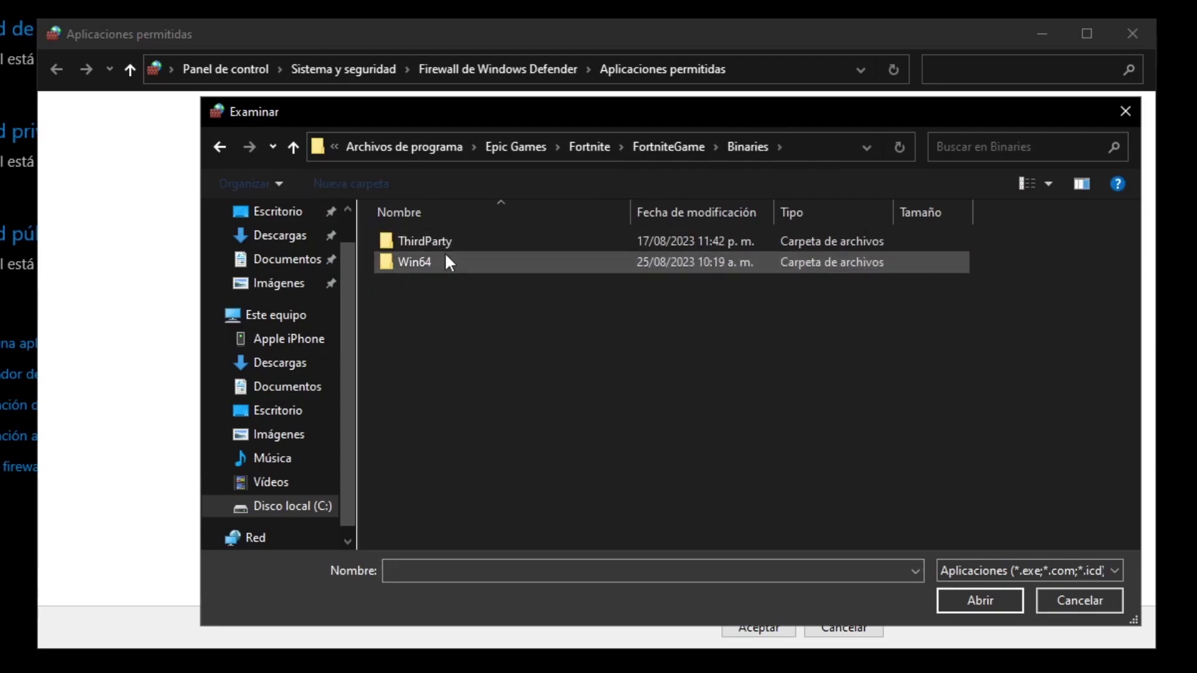
double_click(446, 260)
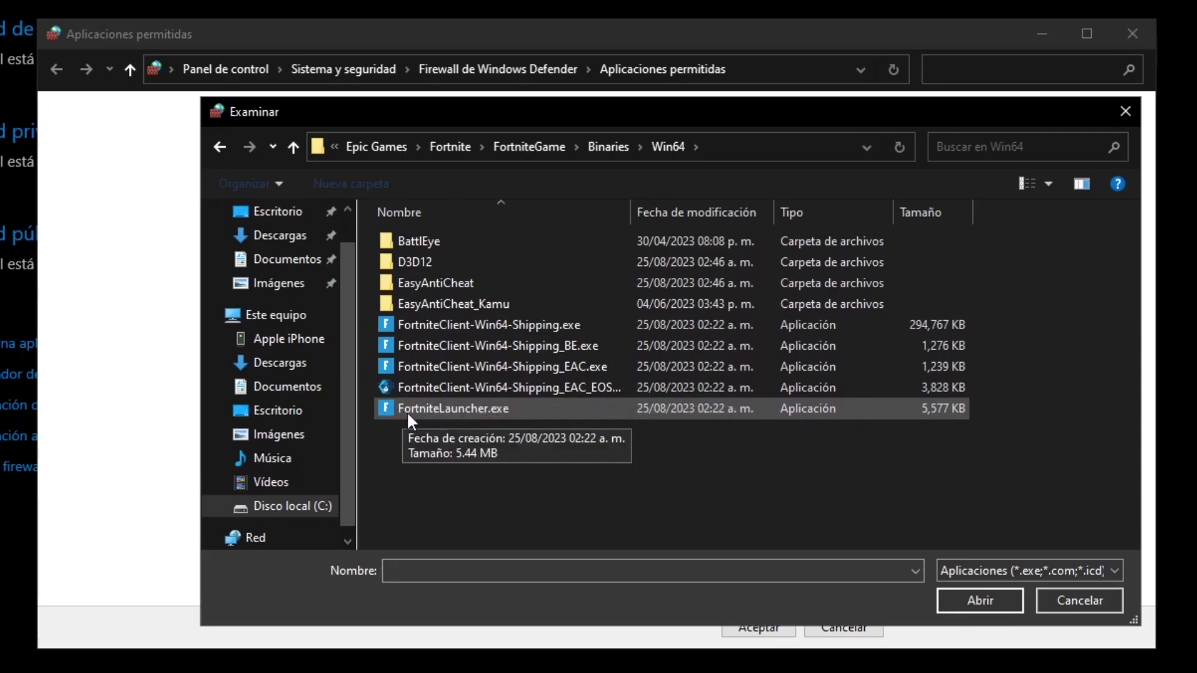
- Add FortniteLauncher.exe to the allowed applications and enable private network access for it and the Fortnite entry
click(545, 408)
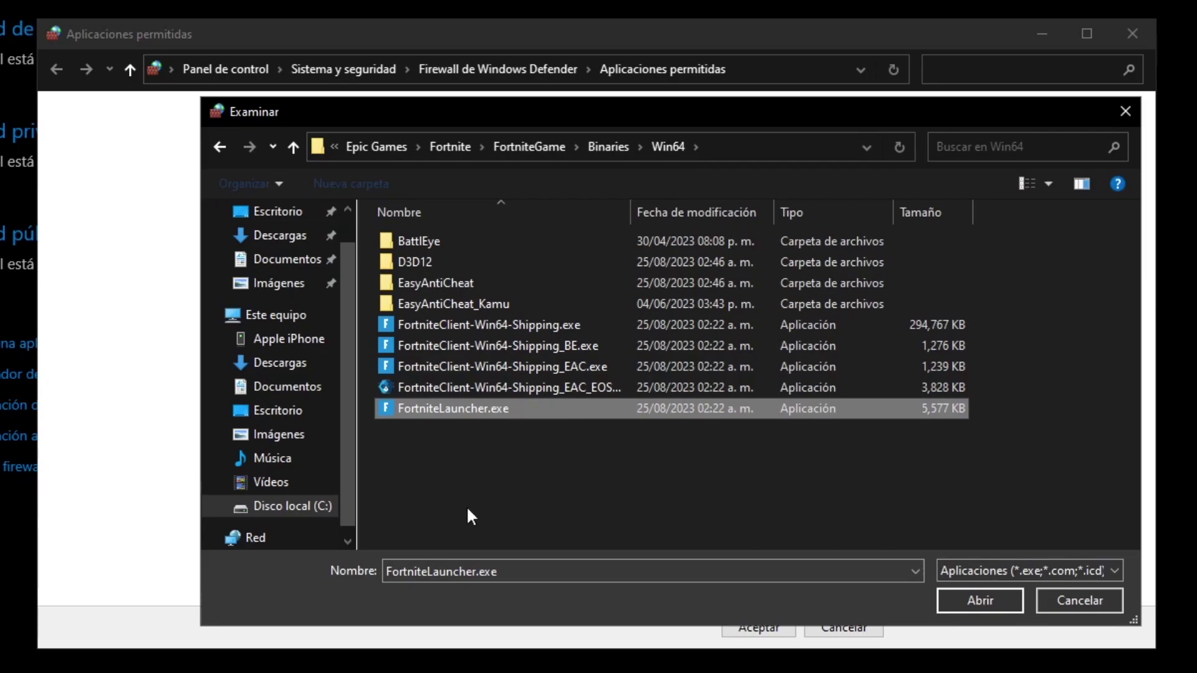
click(980, 600)
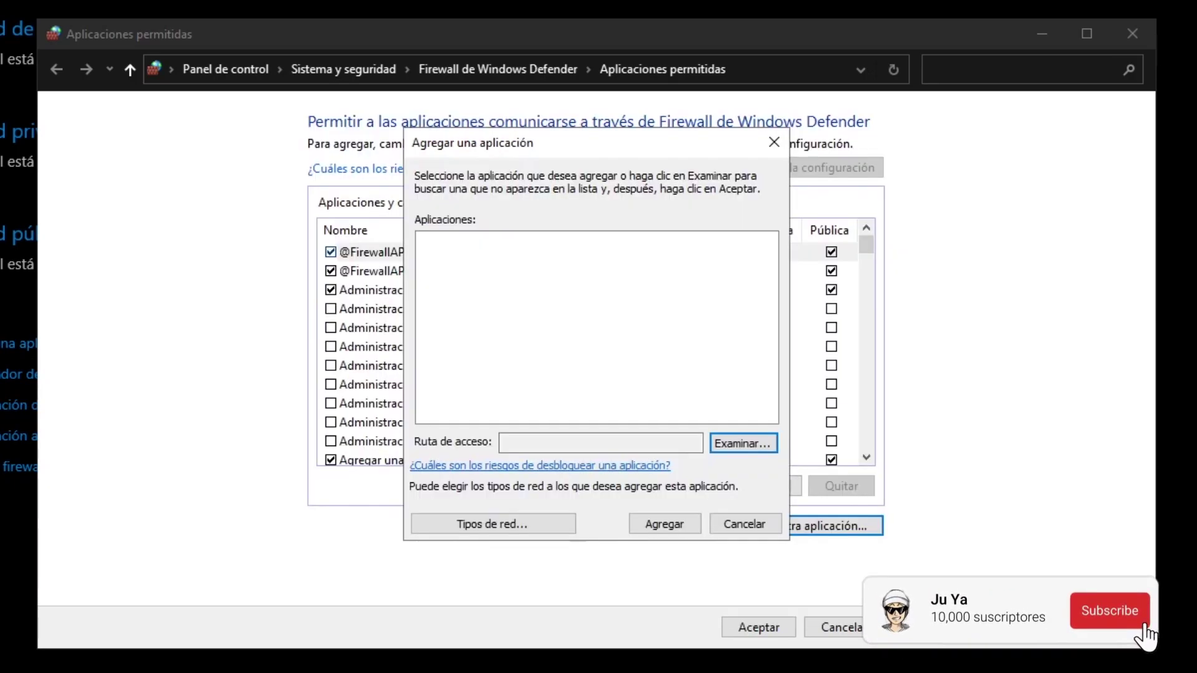
click(686, 526)
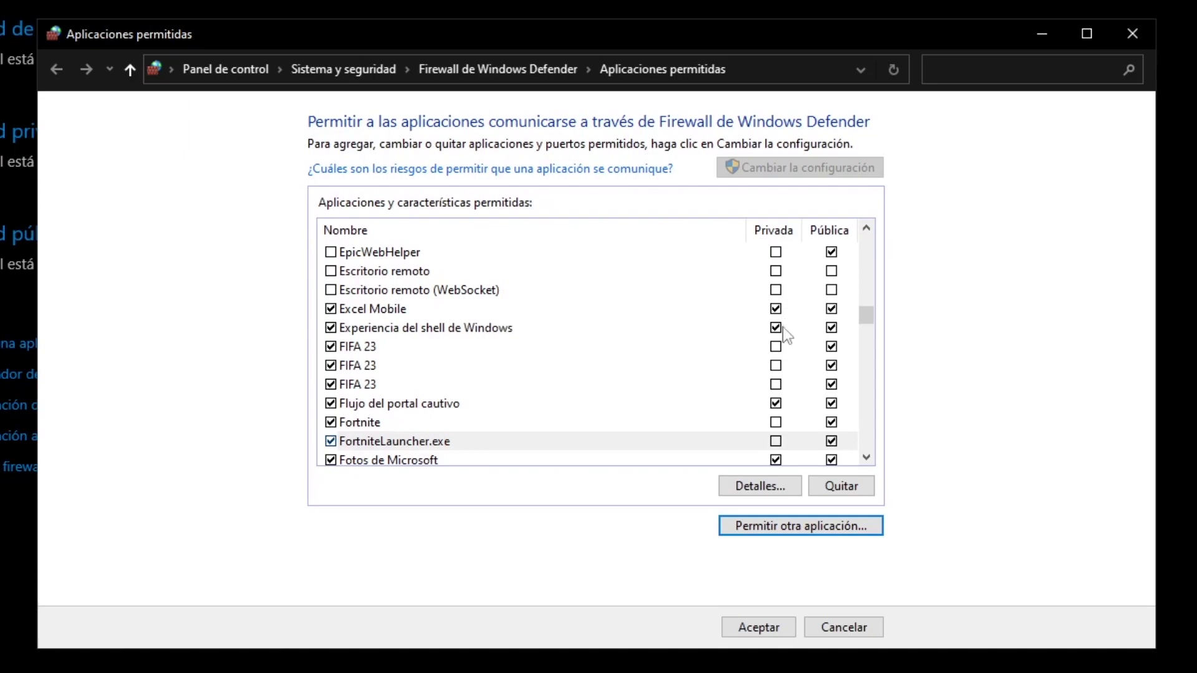
click(775, 442)
click(775, 422)
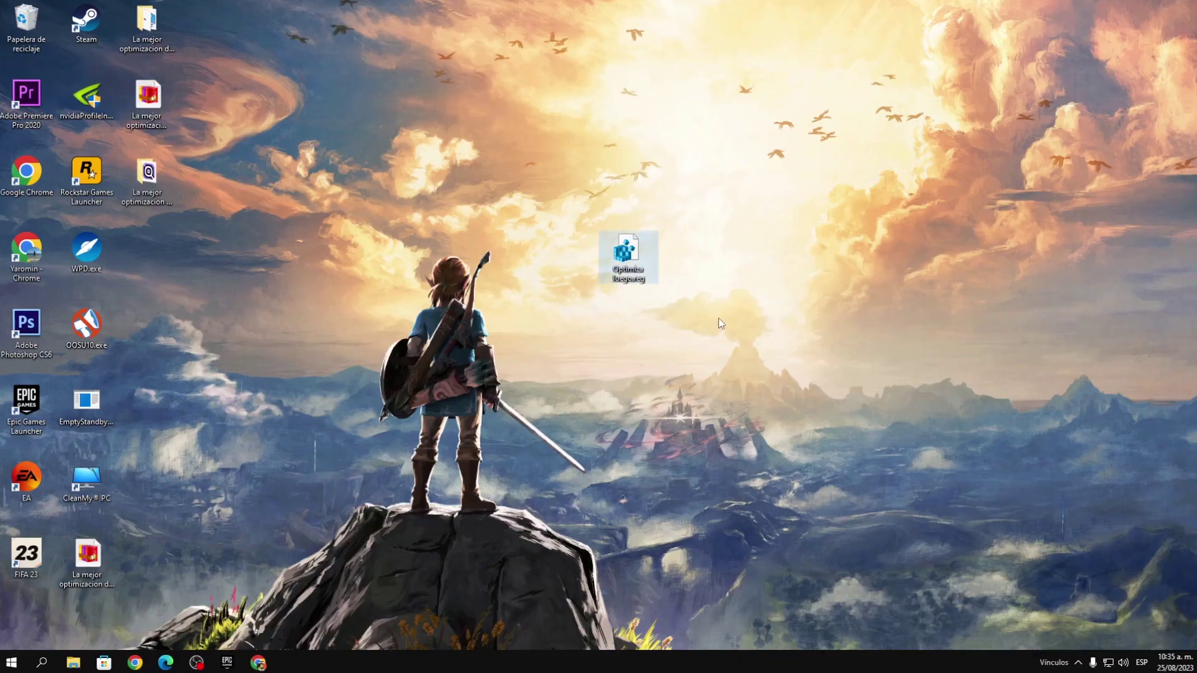
- Open the desktop file Optimiza Juego.reg in Bloc de notas
drag(698, 209, 519, 311)
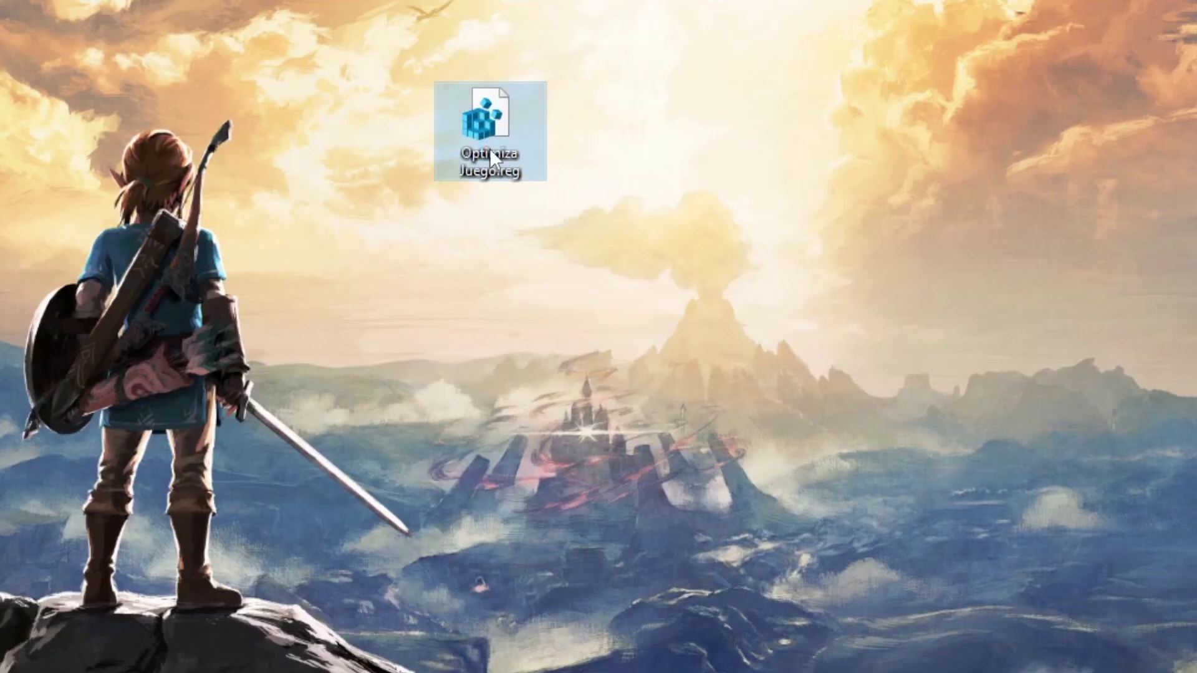
right_click(628, 268)
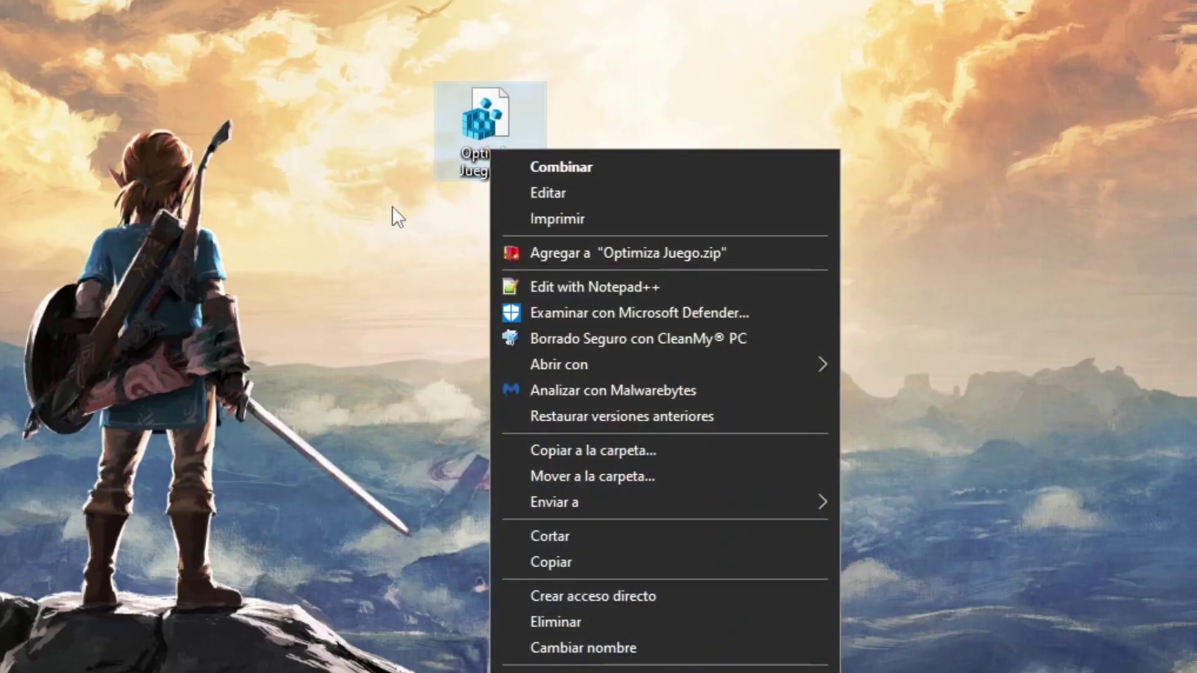
mouse_move(644, 366)
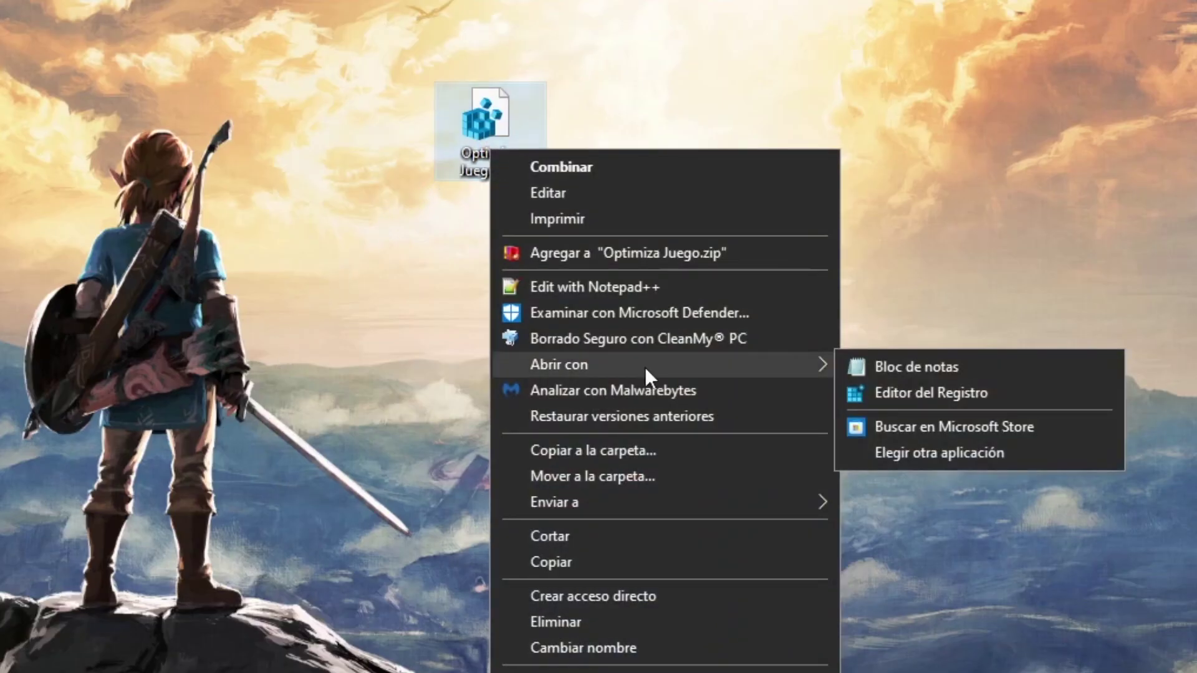
click(900, 365)
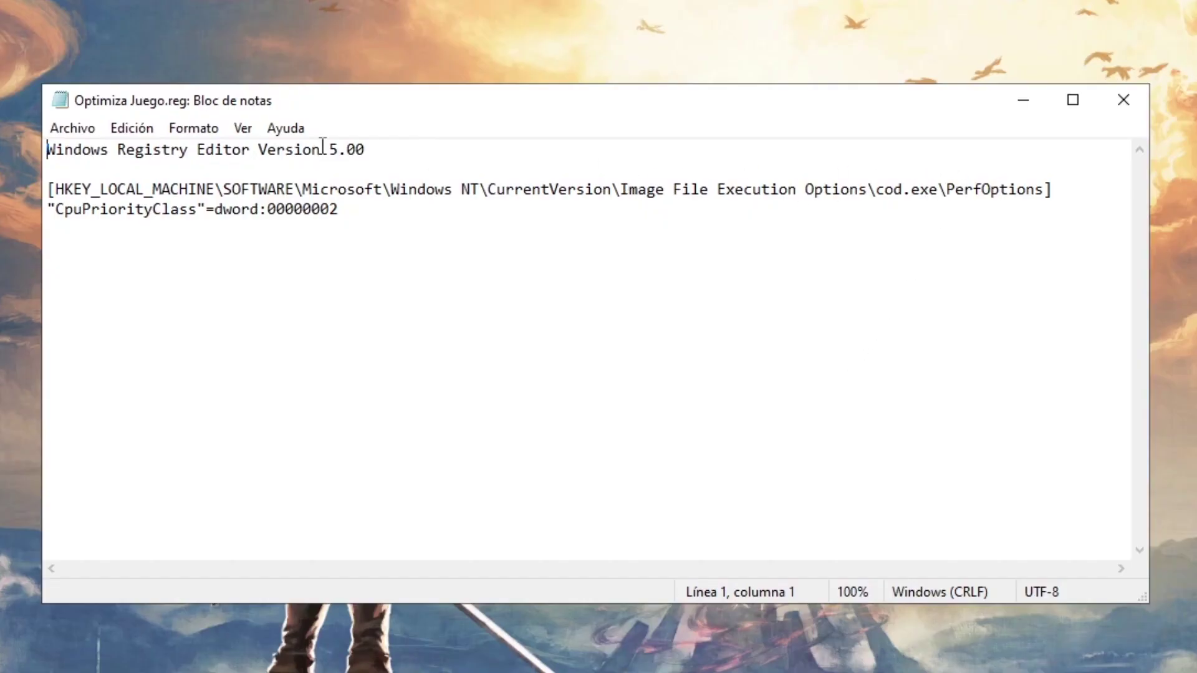
- Check the CpuPriorityClass value and select the executable name cod.exe in the registry key path
drag(338, 210, 241, 213)
click(750, 209)
drag(884, 189, 940, 189)
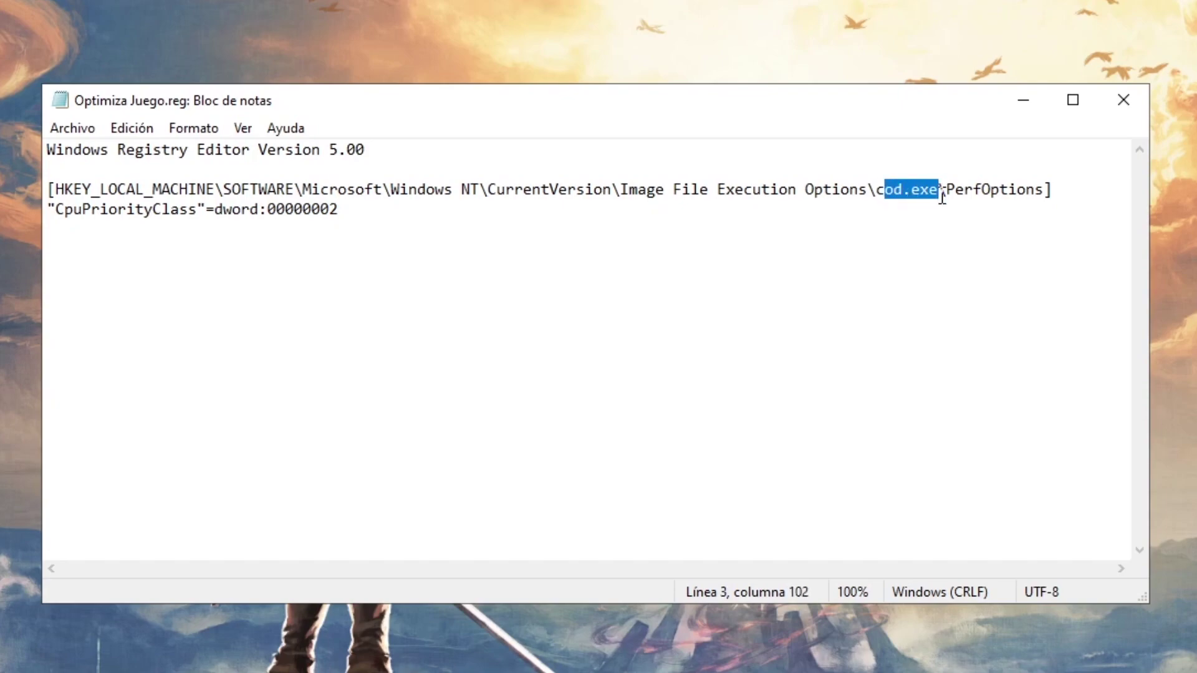
click(945, 204)
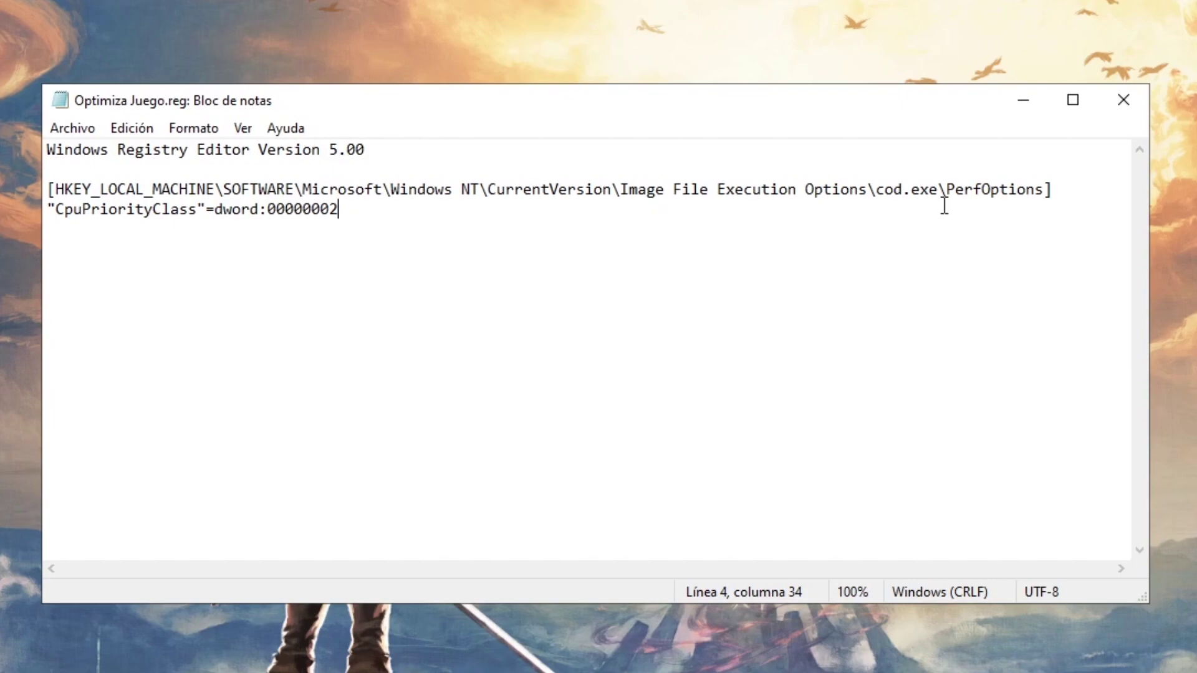
drag(940, 193, 879, 197)
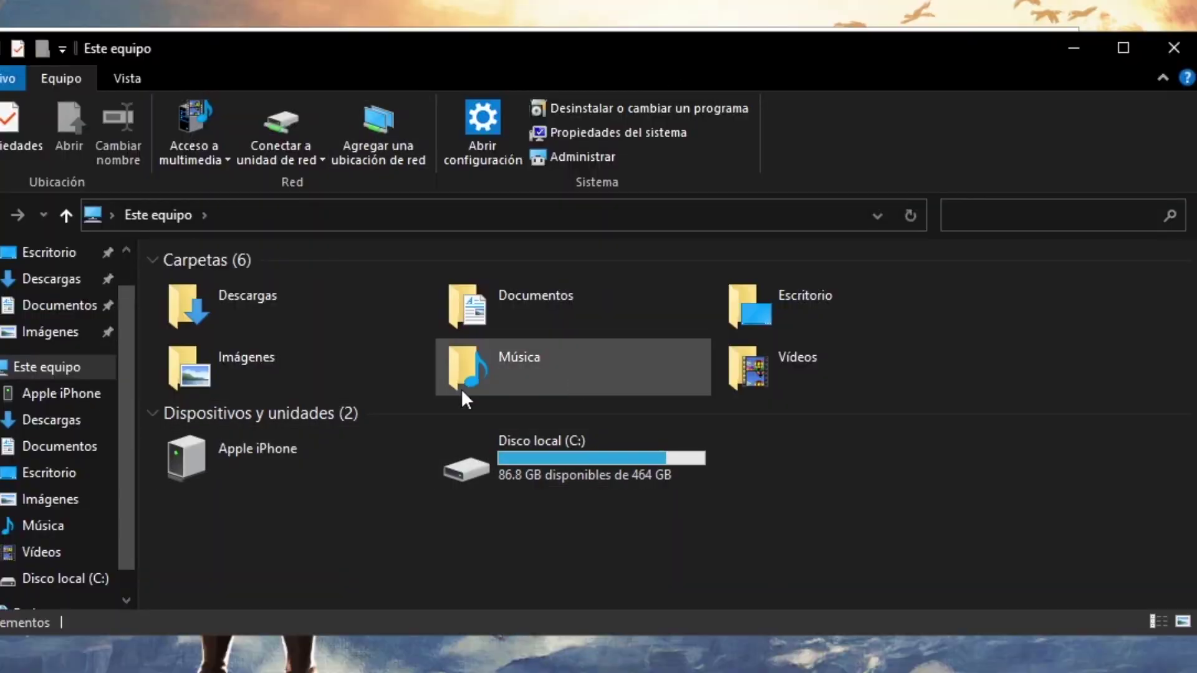
- In File Explorer, open the Epic Games folder inside Archivos de programa on the C: drive
click(558, 481)
double_click(555, 473)
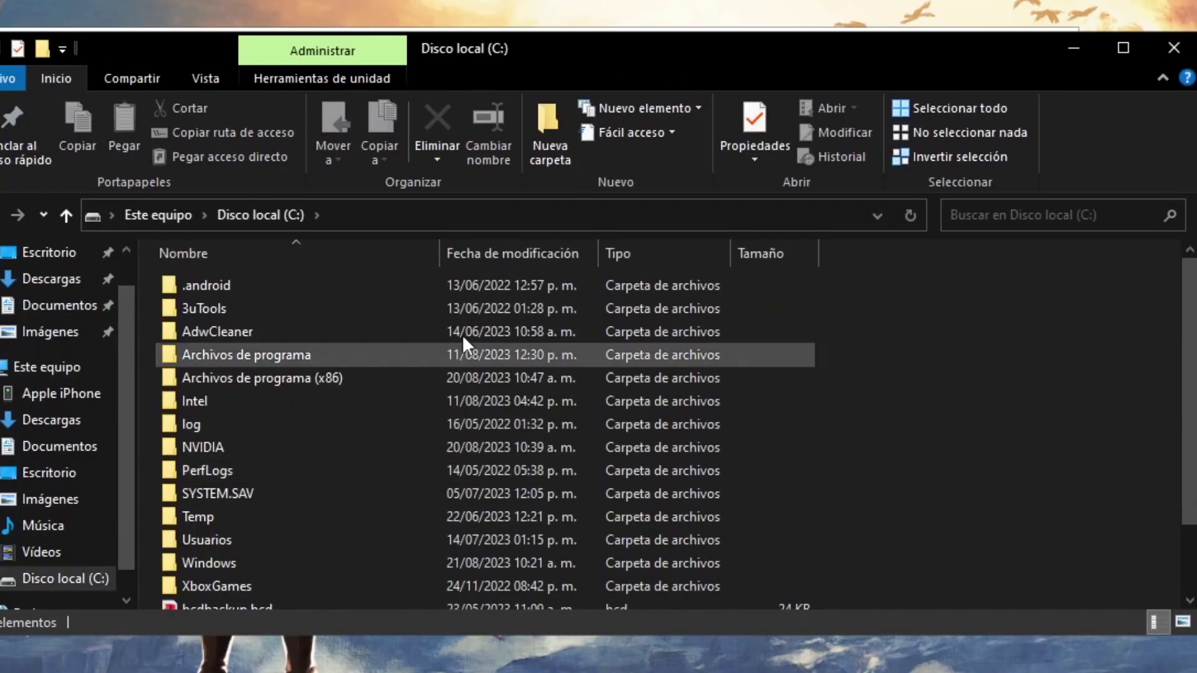
click(291, 358)
double_click(291, 361)
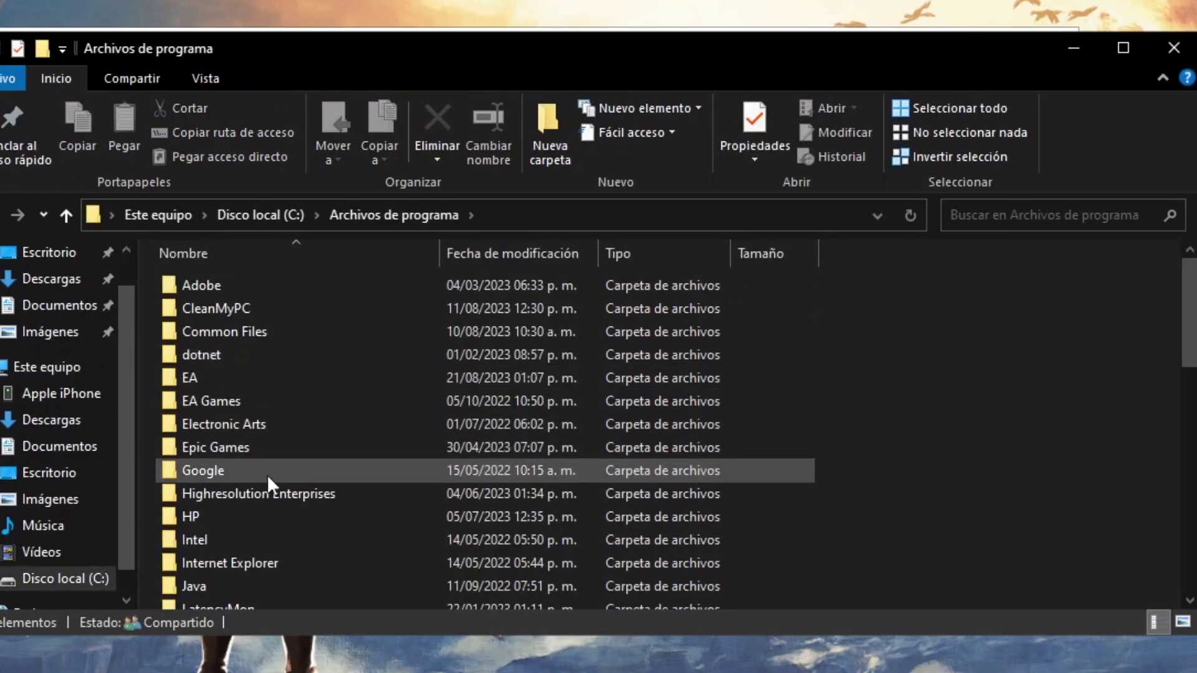
scroll(279, 526, down, 2)
scroll(280, 527, down, 2)
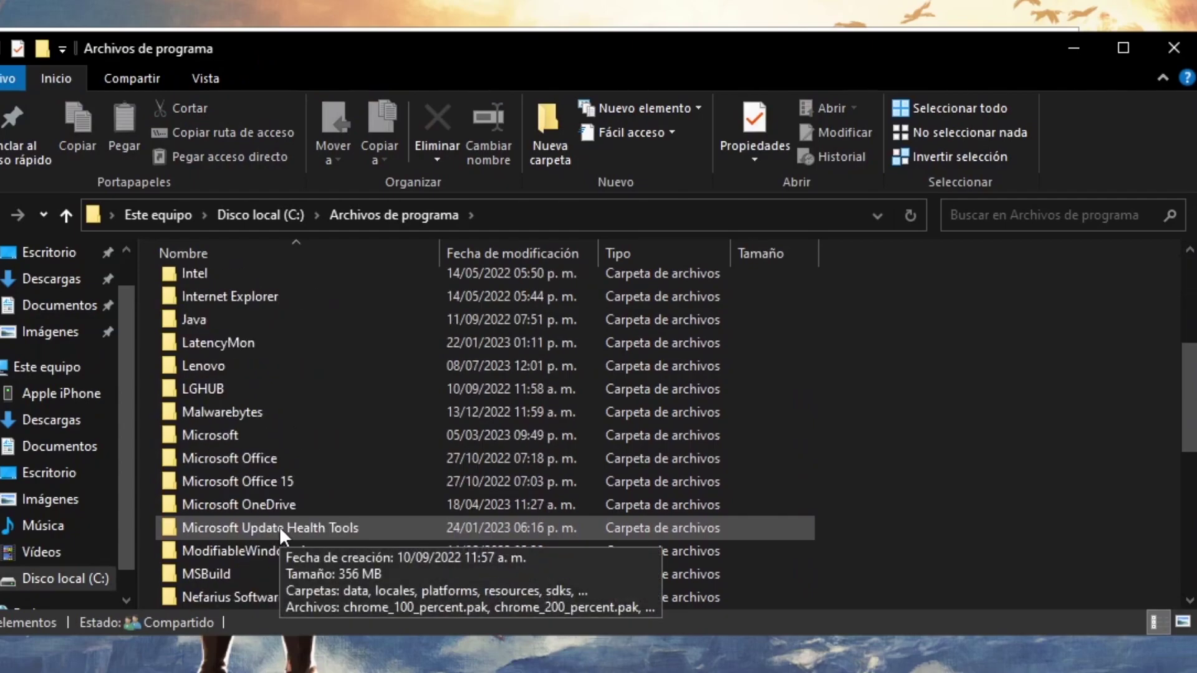
scroll(279, 526, up, 4)
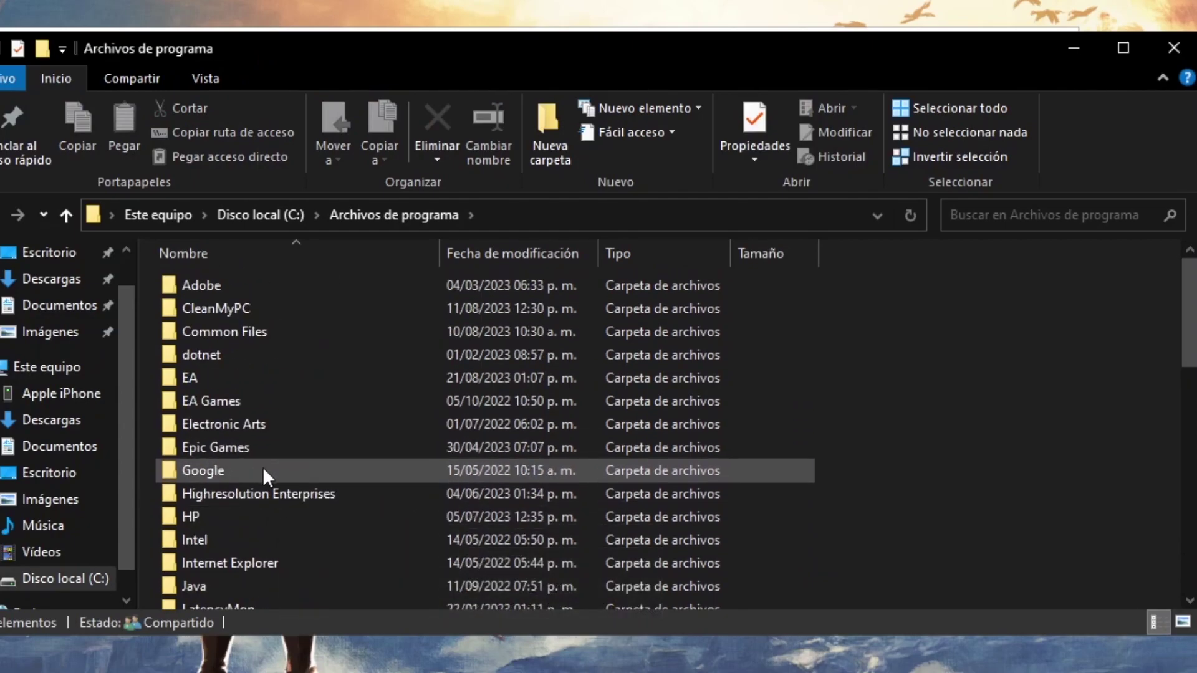
double_click(282, 448)
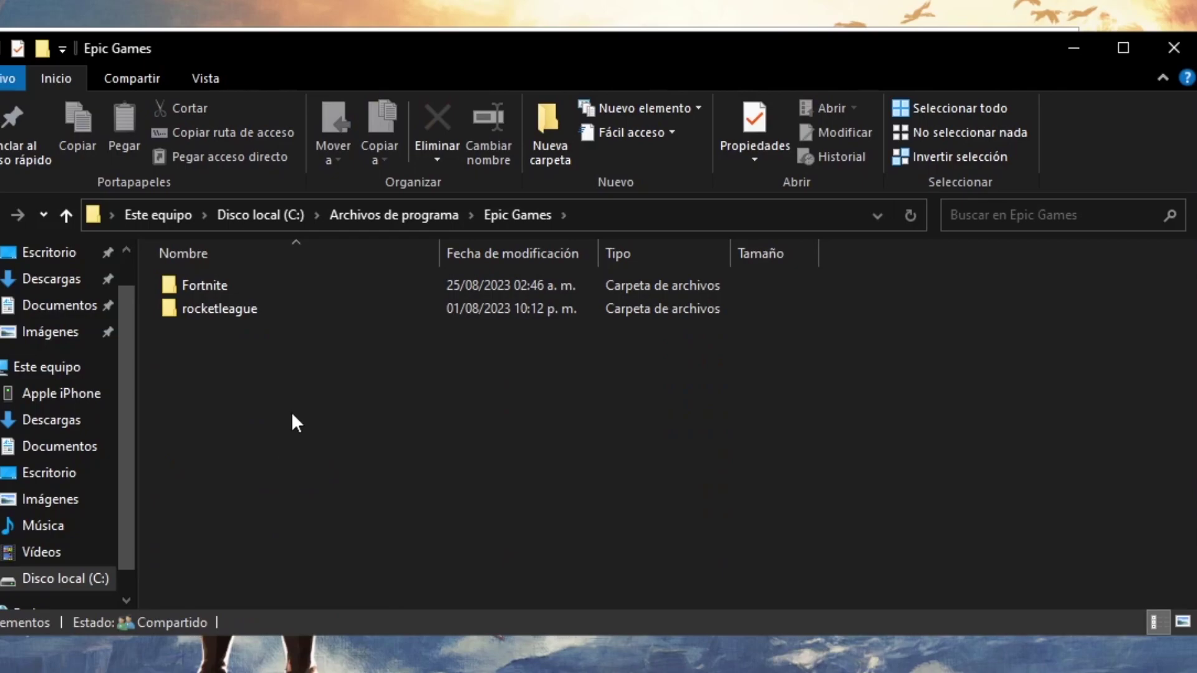
- Open the Win64 folder through Fortnite, FortniteGame and Binaries inside the Epic Games folder
double_click(276, 285)
click(257, 357)
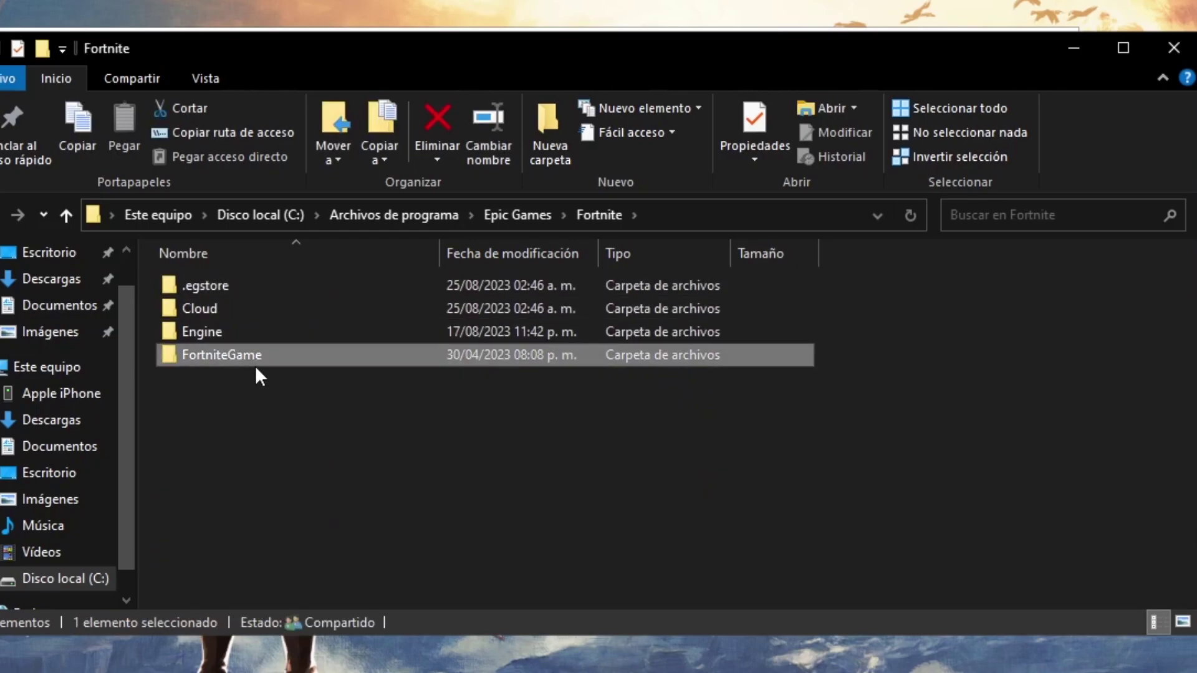
double_click(255, 361)
double_click(259, 285)
click(252, 308)
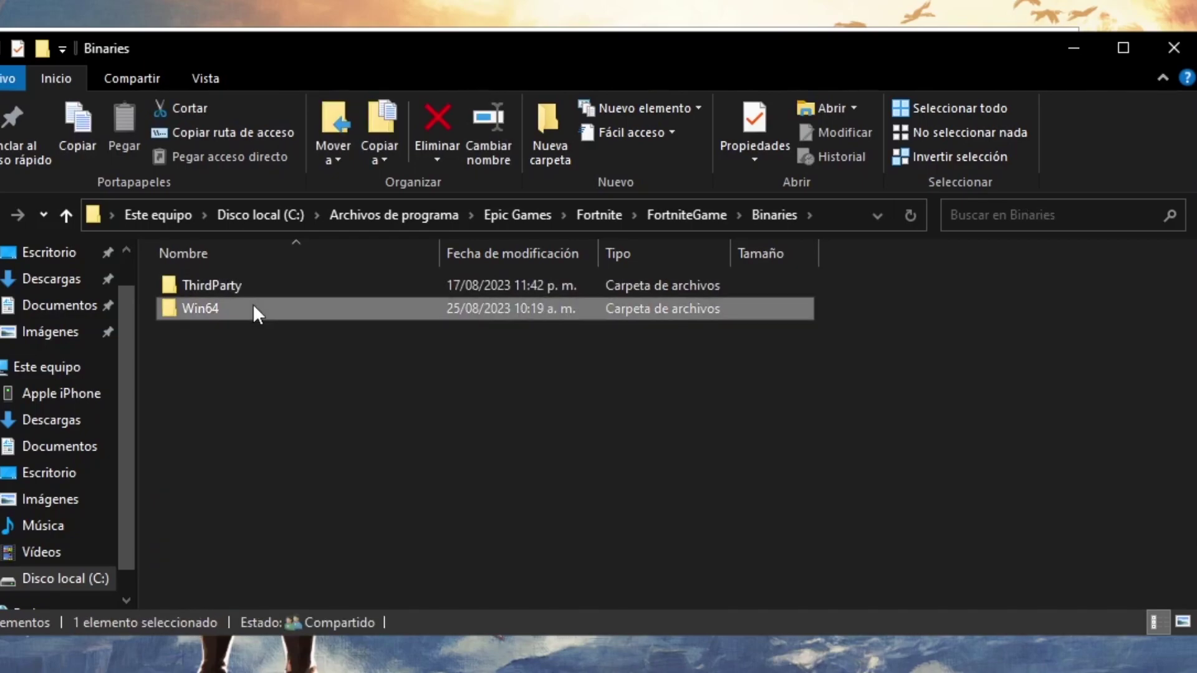
double_click(252, 308)
- Copy the full file name FortniteLauncher.exe without renaming the file
scroll(267, 372, down, 10)
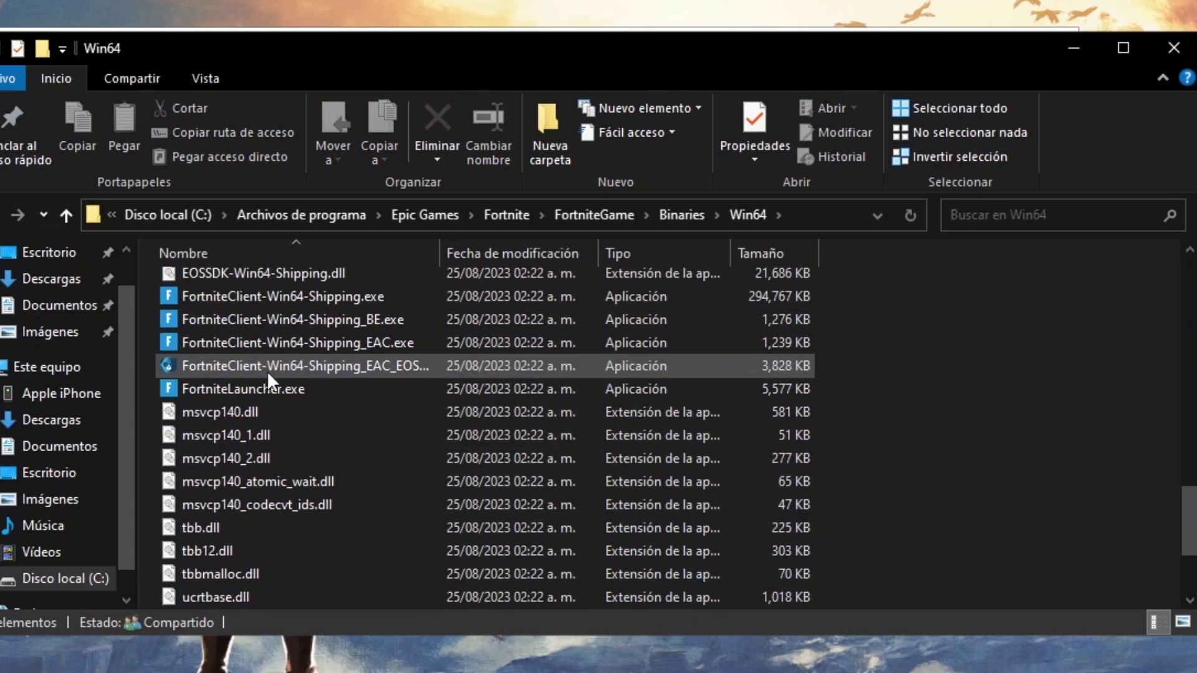
right_click(299, 390)
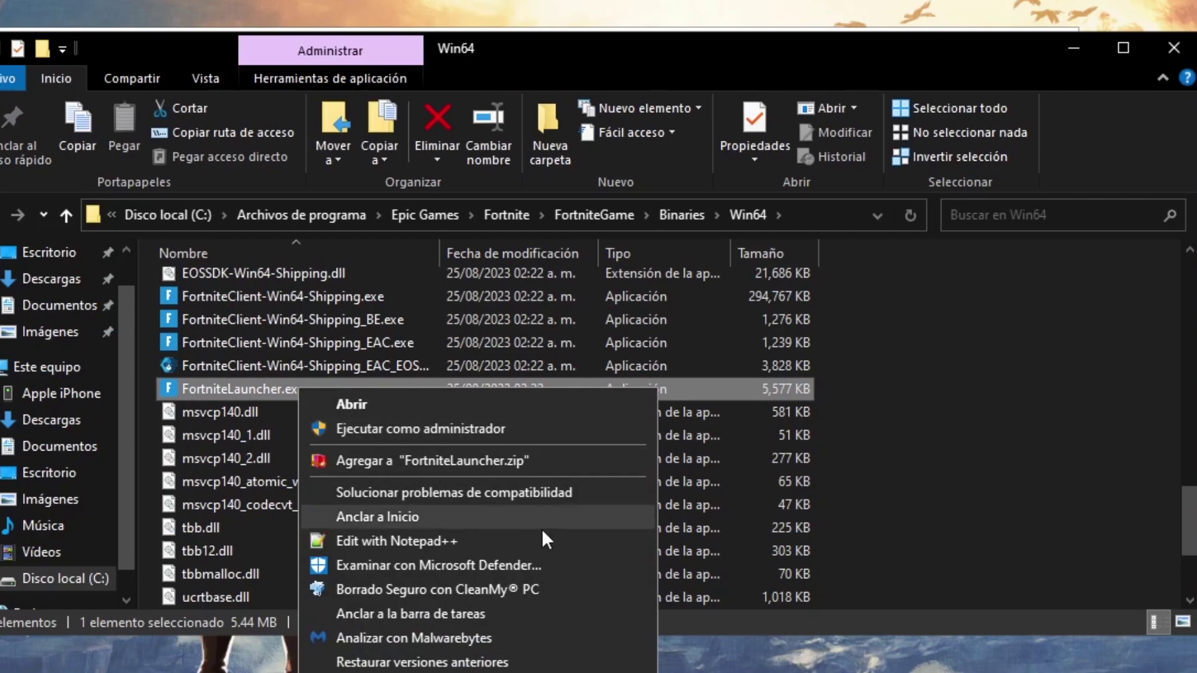
key(m)
drag(322, 389, 178, 391)
key(ctrl+c)
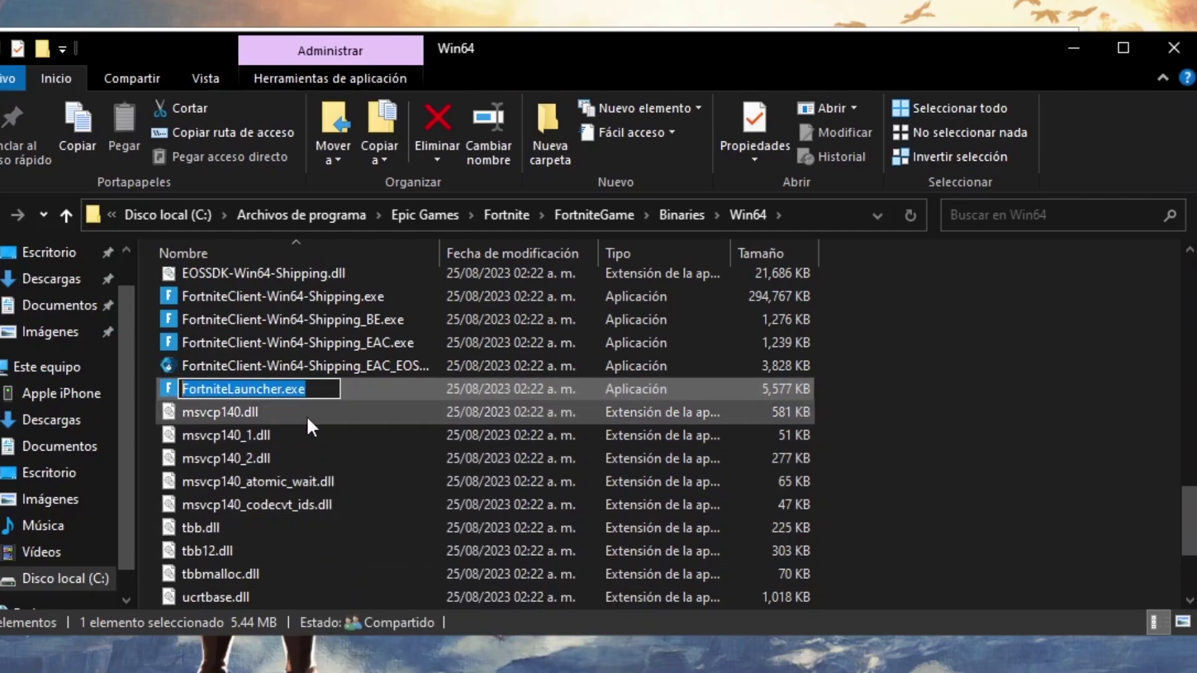
click(984, 346)
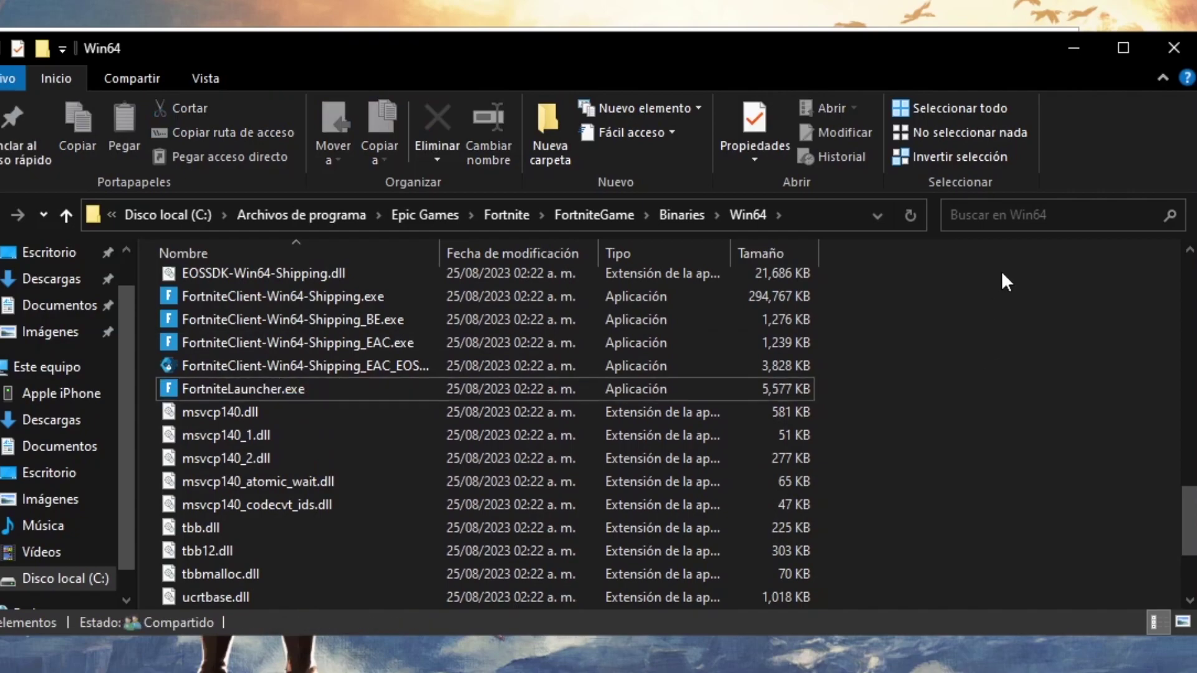
- Replace the selected cod.exe in the registry key path with FortniteLauncher.exe, then save and close Optimiza Juego.reg
click(1072, 48)
key(ctrl+v)
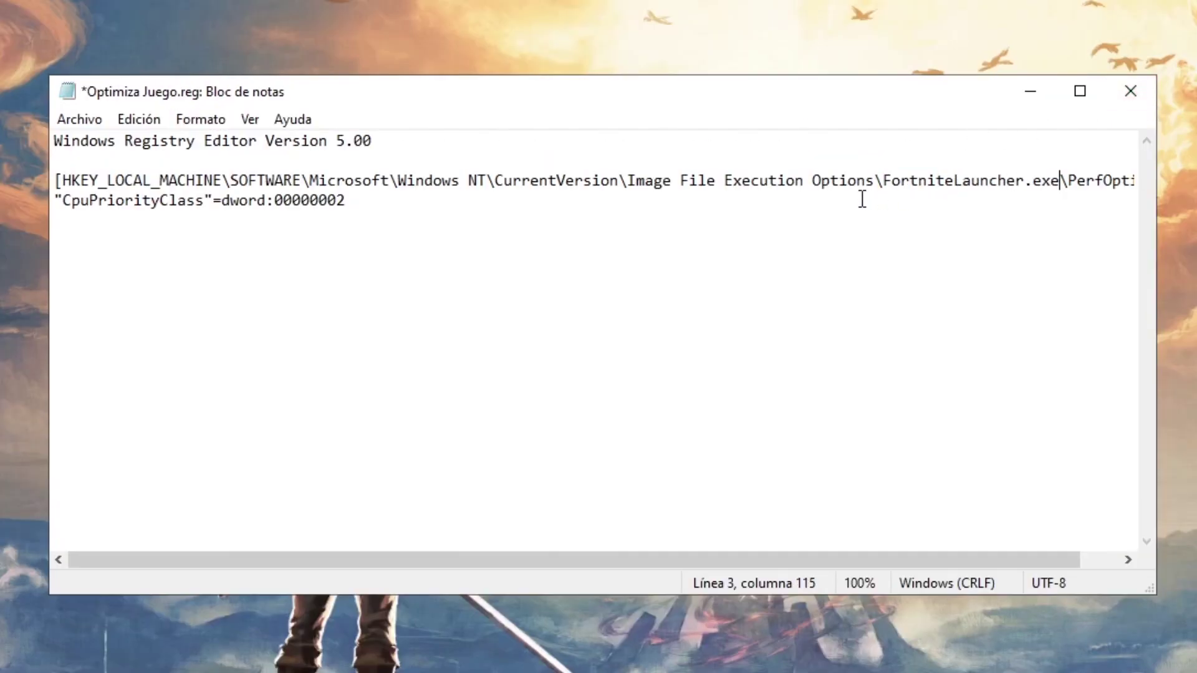
click(66, 122)
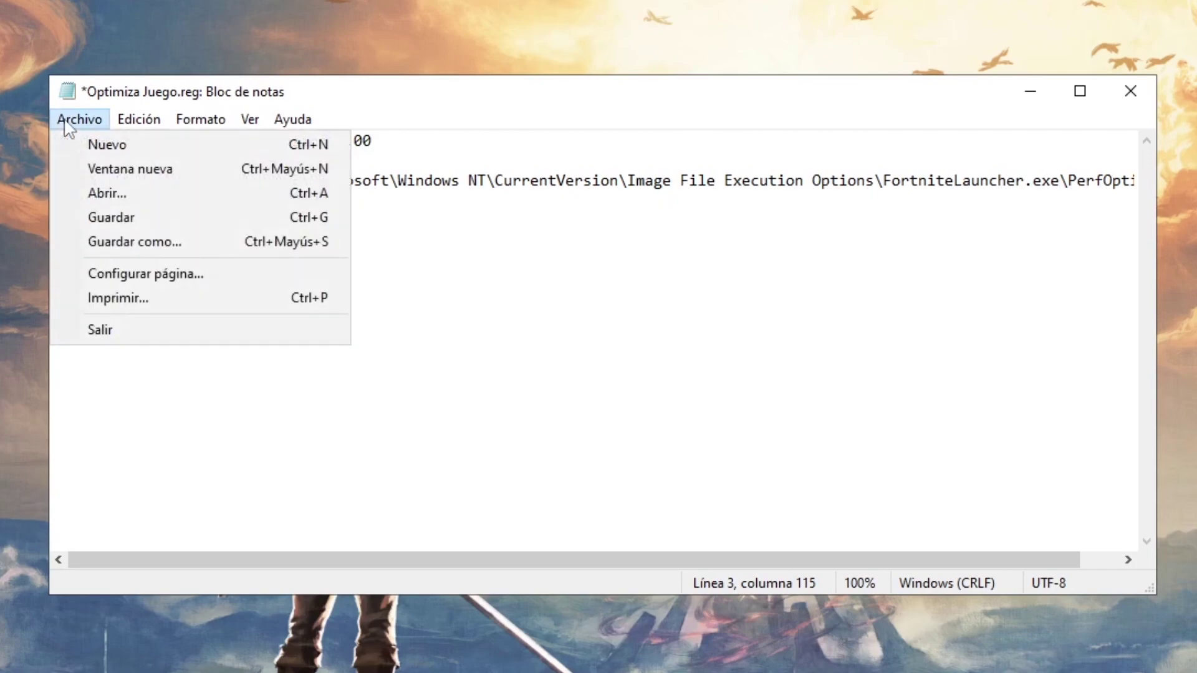
click(123, 221)
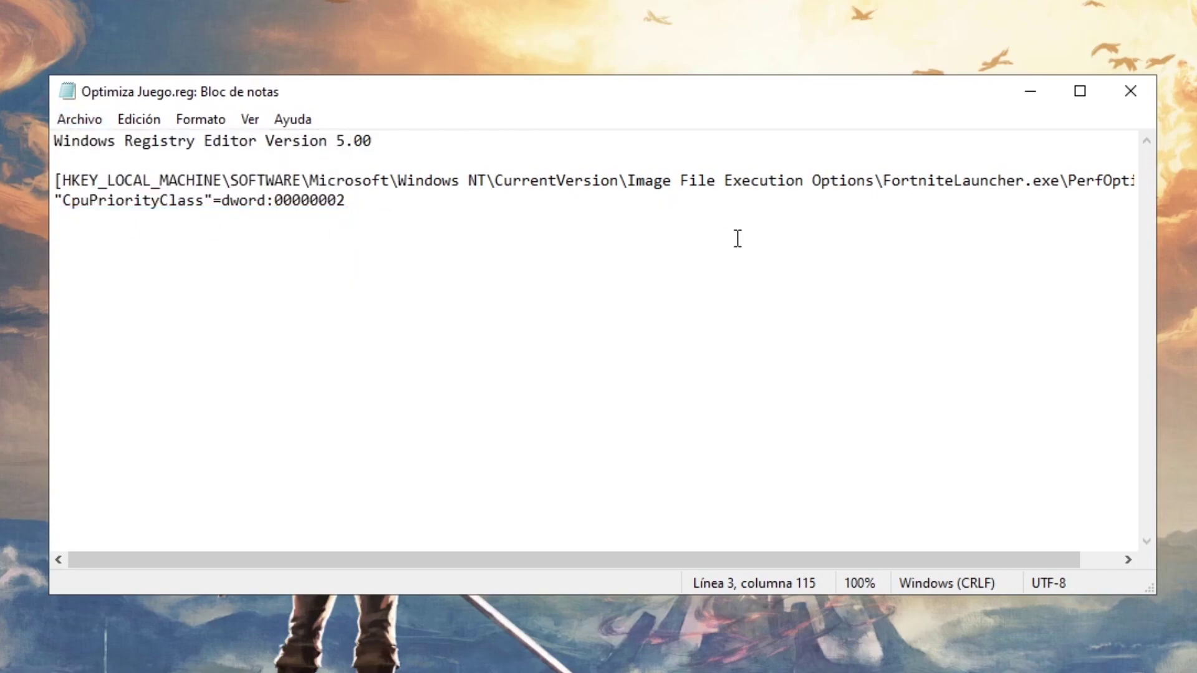
click(1133, 99)
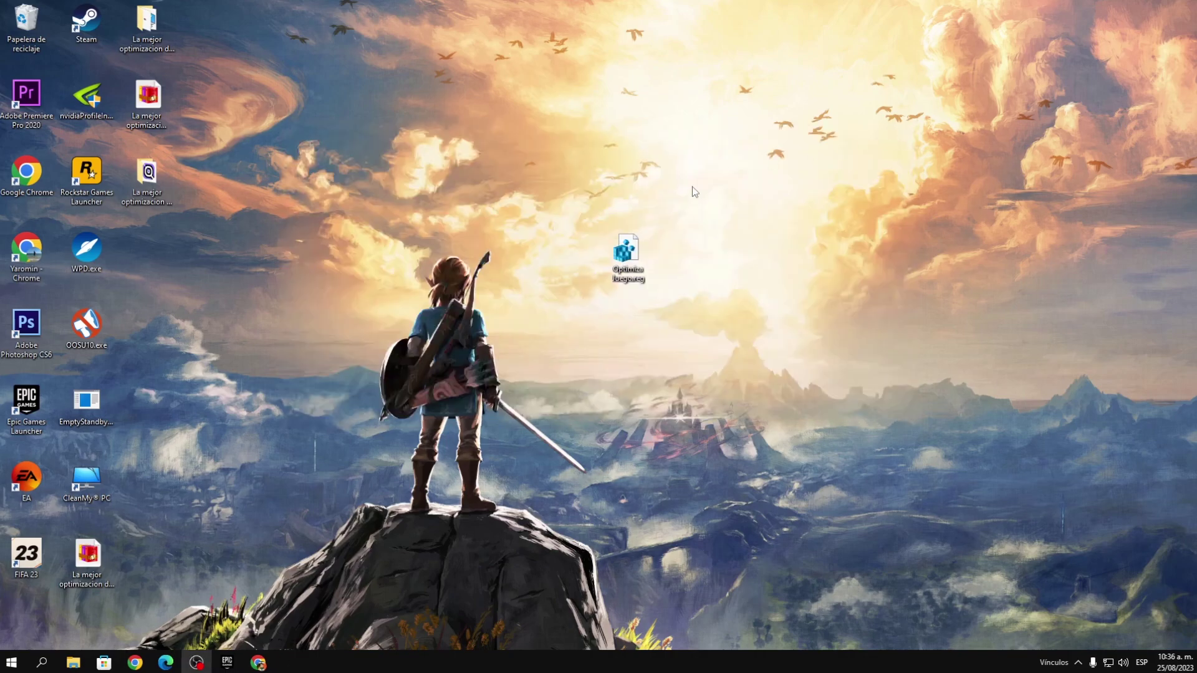
- Merge the desktop file Optimiza Juego.reg into the Windows registry
double_click(623, 261)
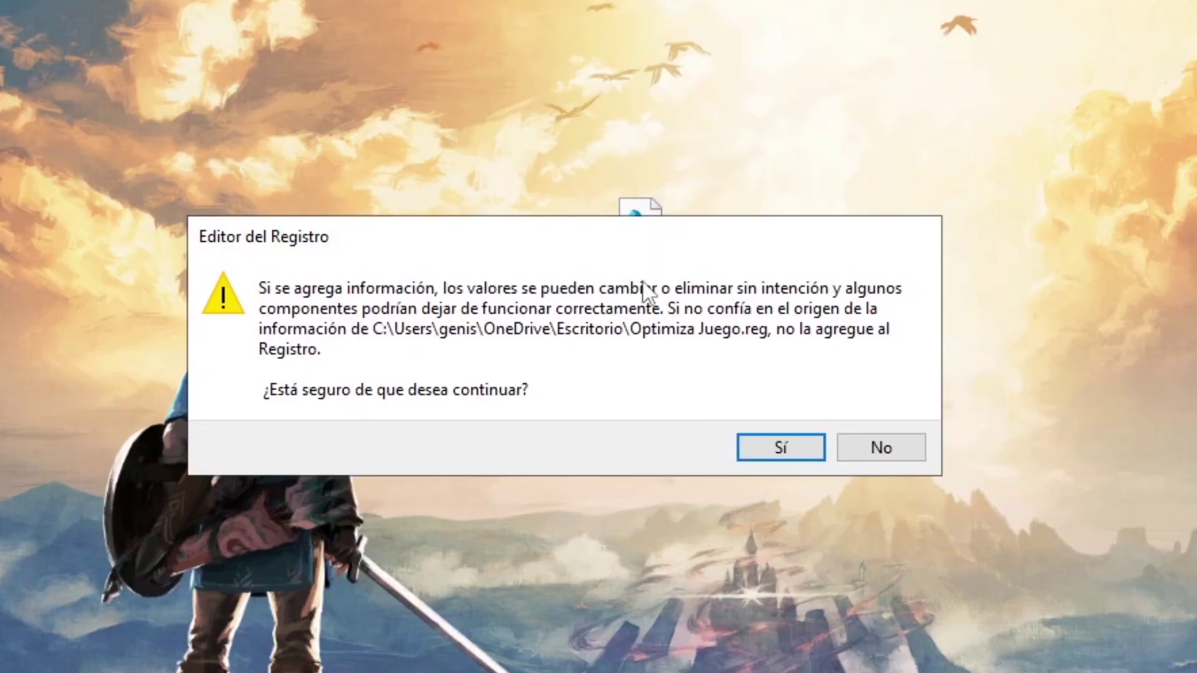
click(767, 457)
click(838, 407)
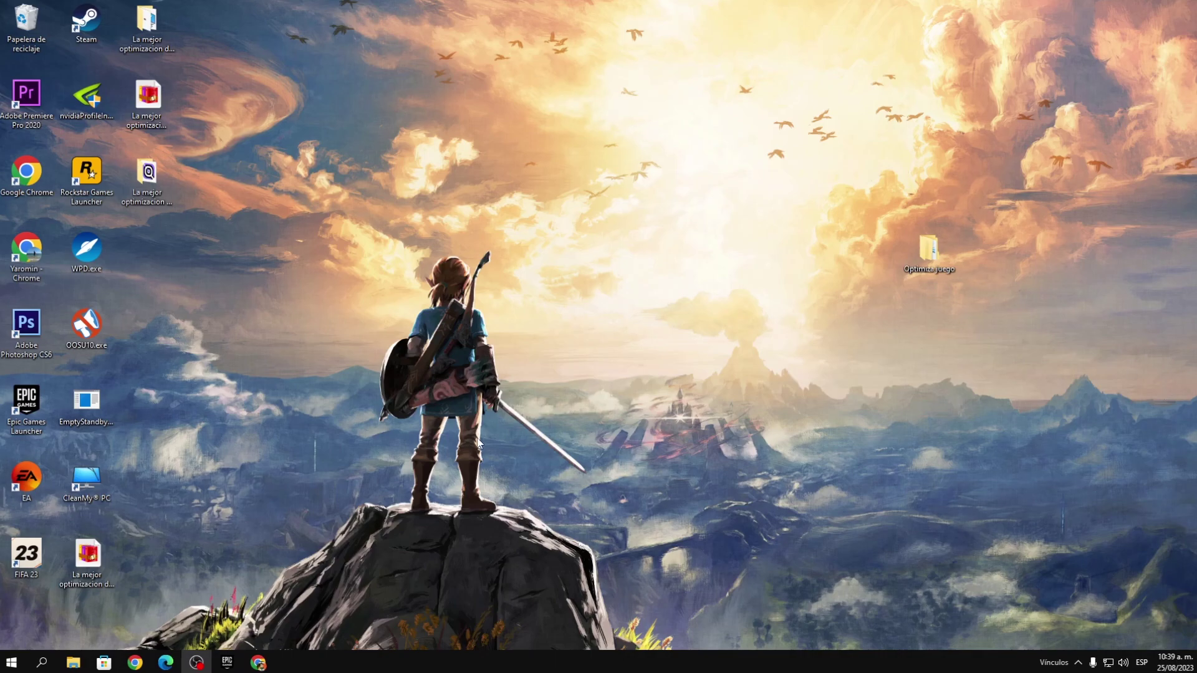
- Open the local application data folder by running %localappdata%
key(super+r)
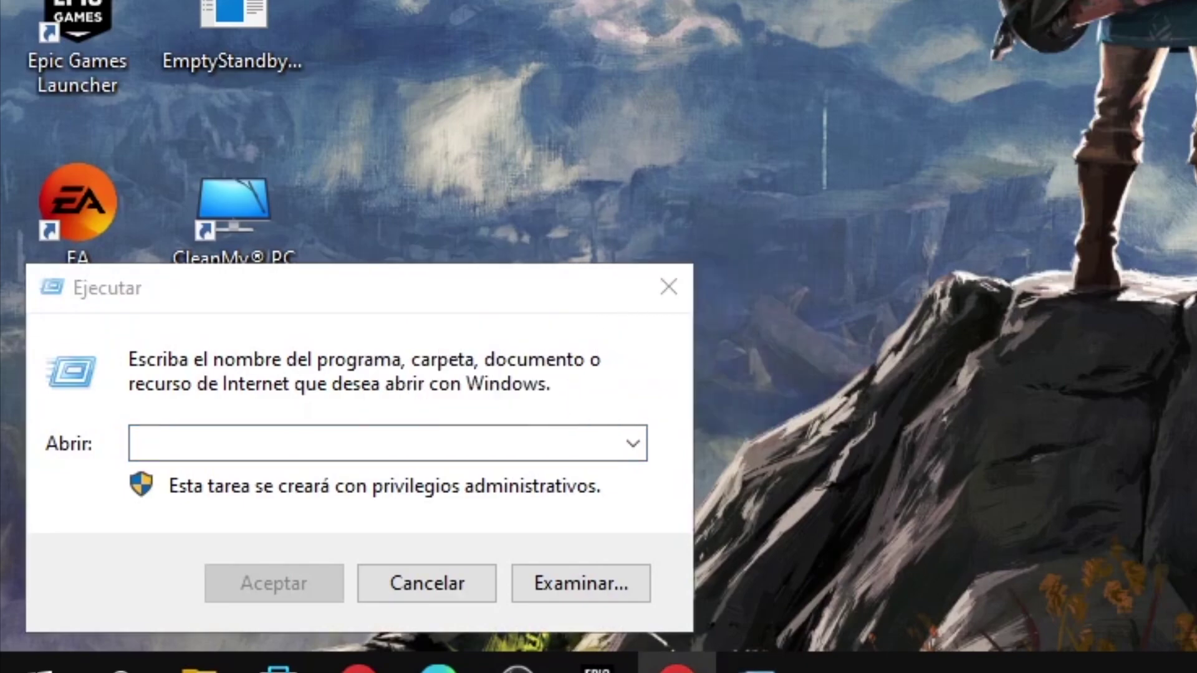
click(365, 443)
text(%localappdata%)
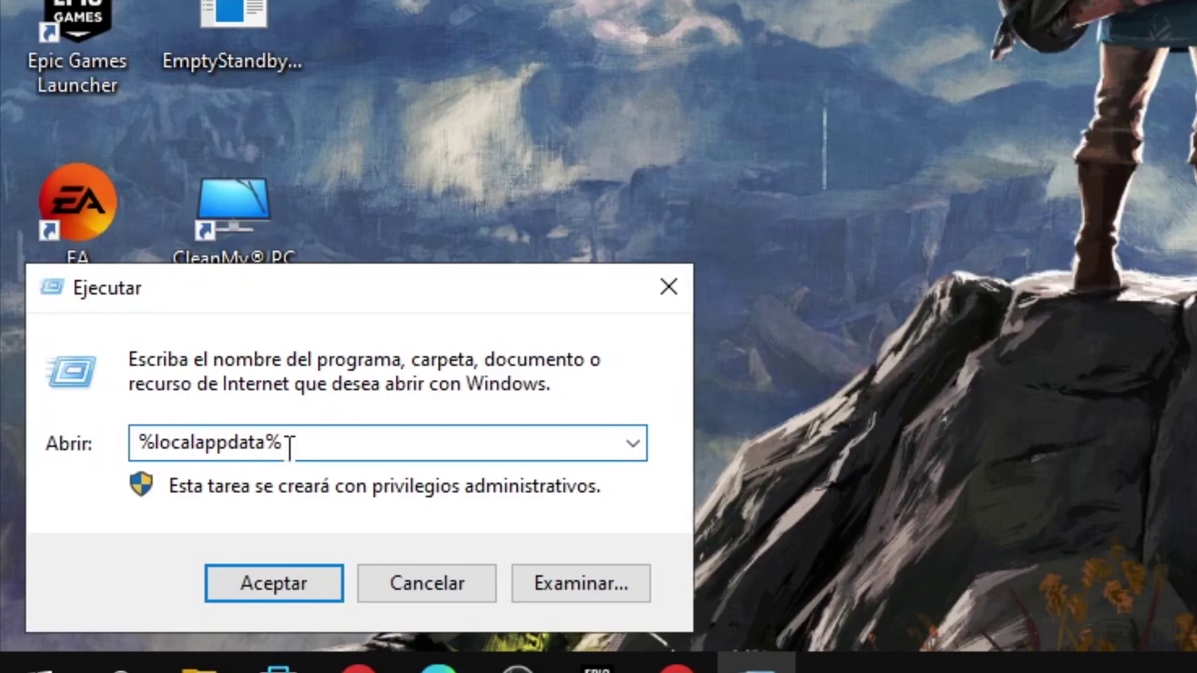
key(Return)
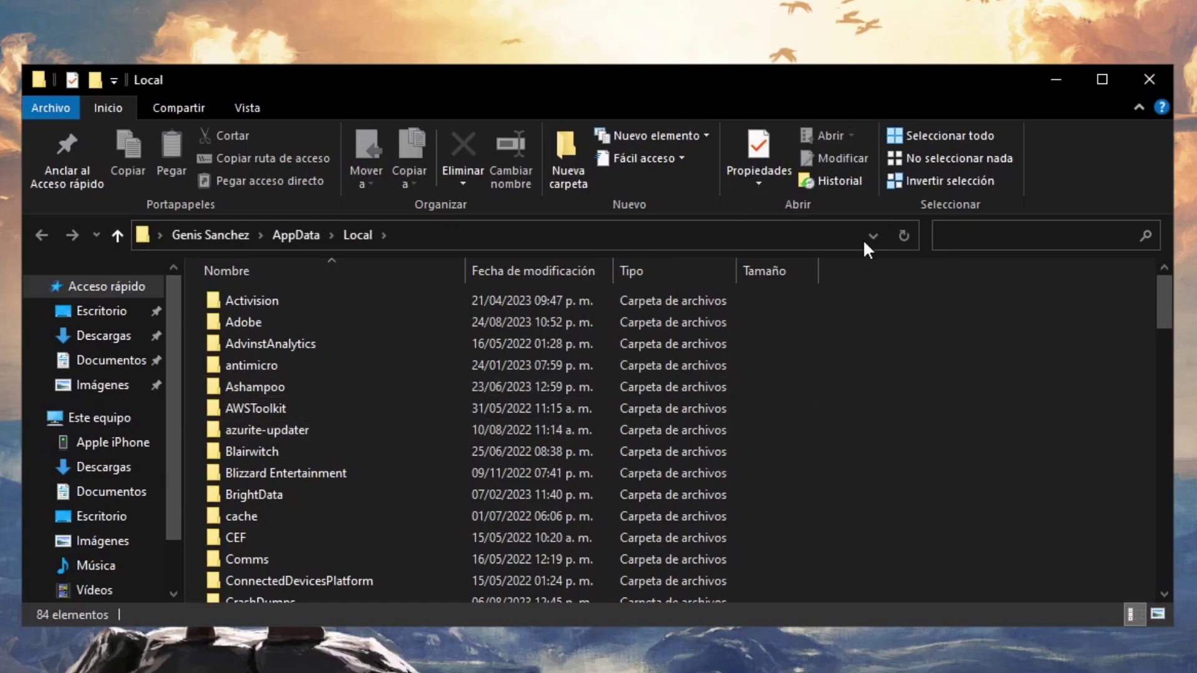
- Open the WindowsClient folder through FortniteGame, Saved and Config in the Local folder
scroll(551, 402, down, 6)
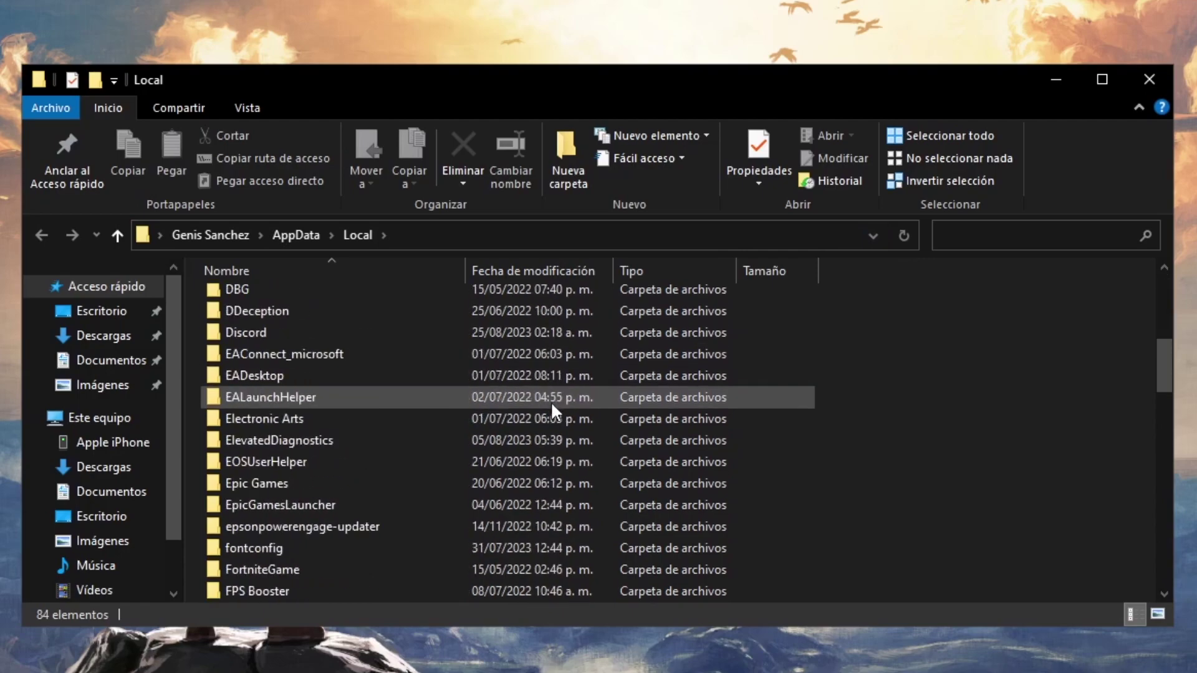
scroll(551, 401, down, 1)
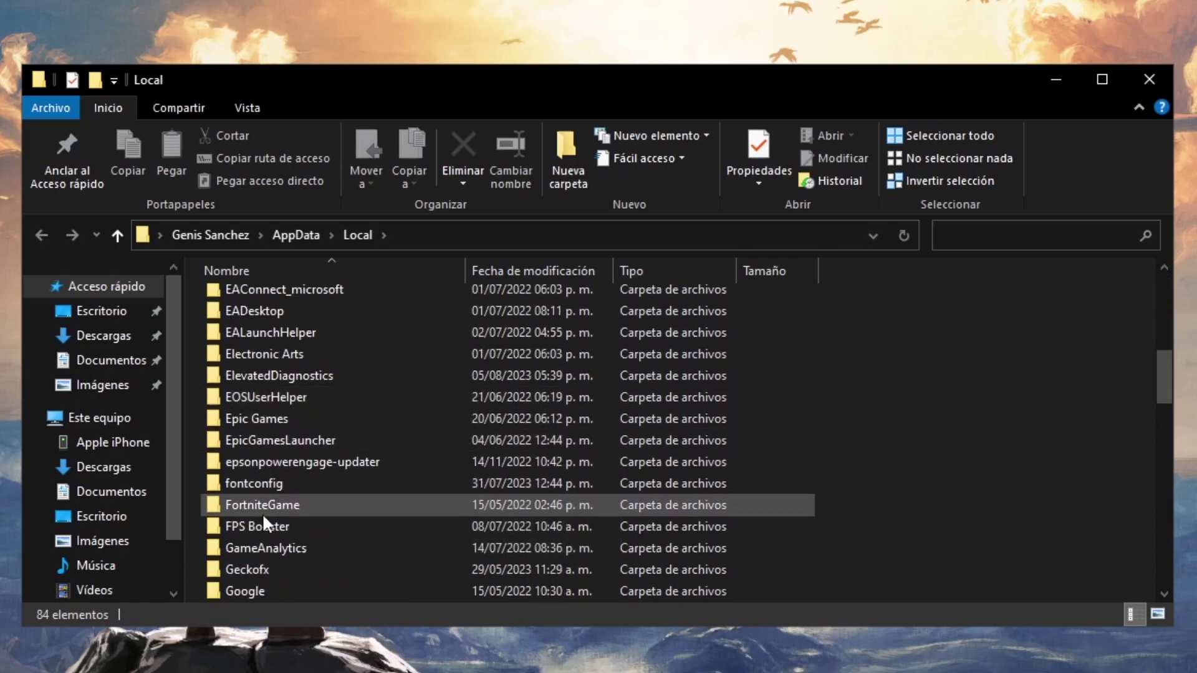
double_click(316, 504)
double_click(345, 302)
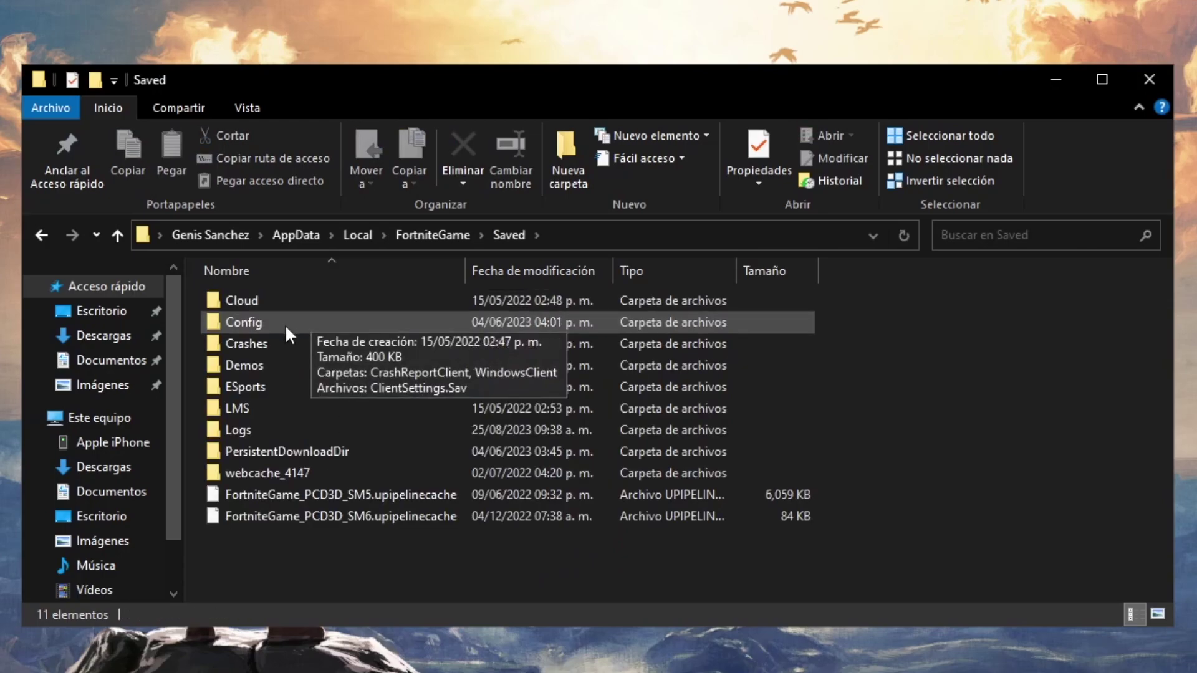
double_click(278, 321)
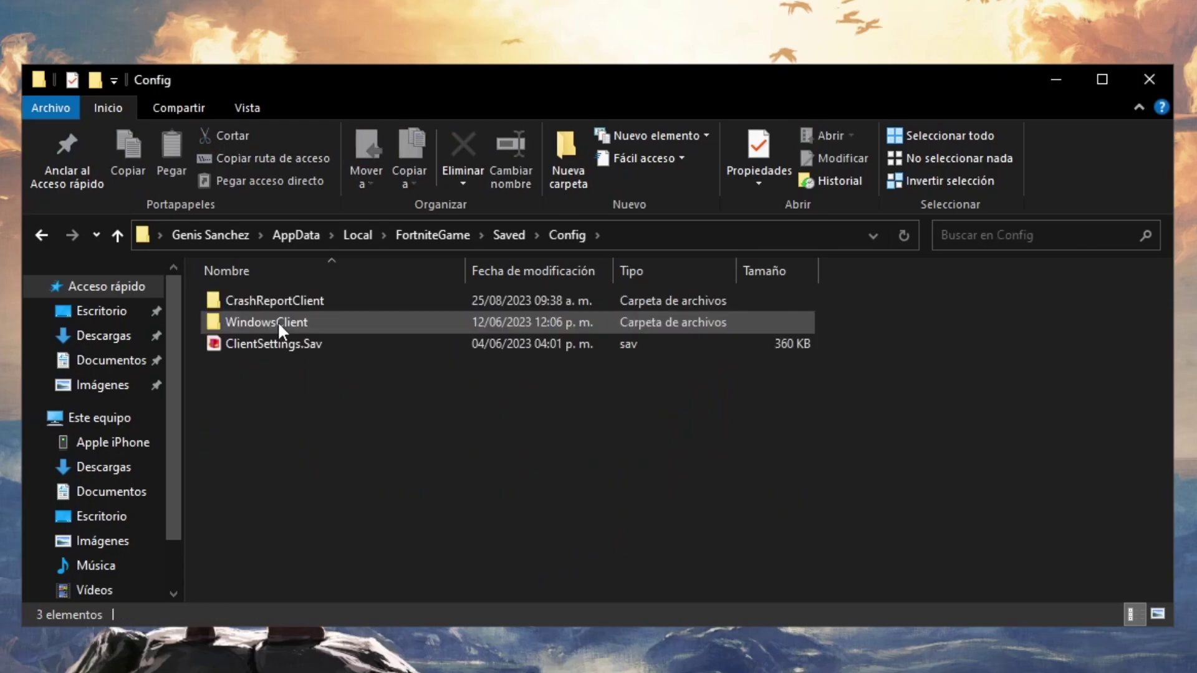
double_click(313, 320)
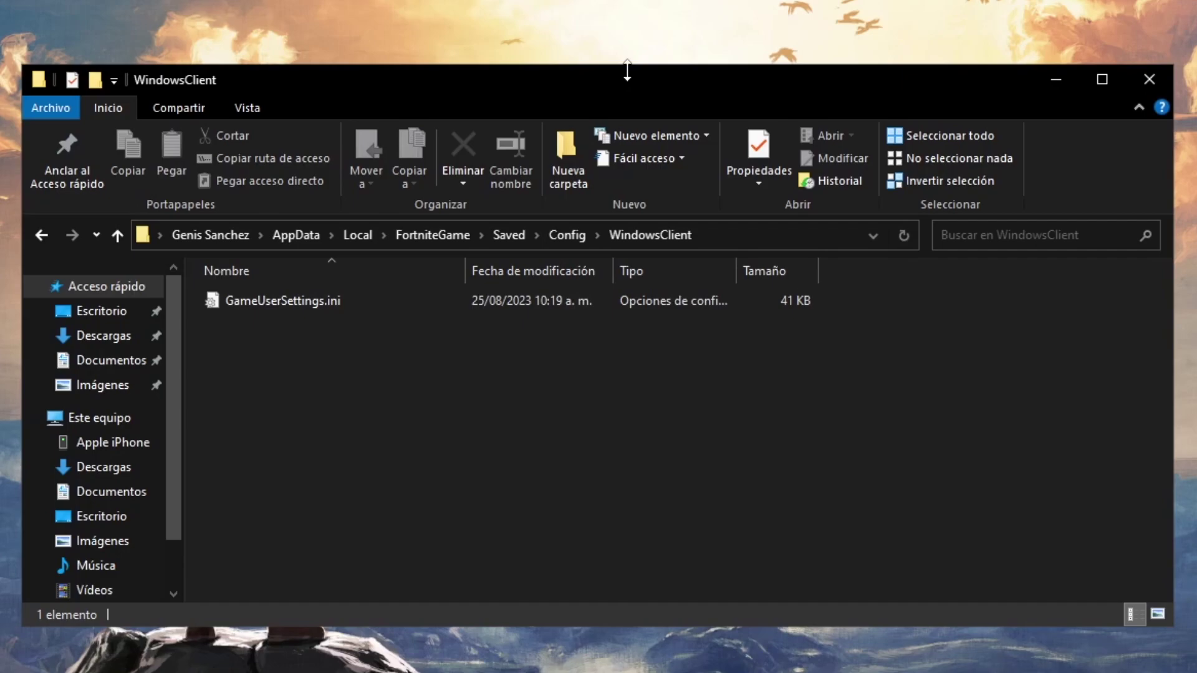
drag(626, 78, 603, 68)
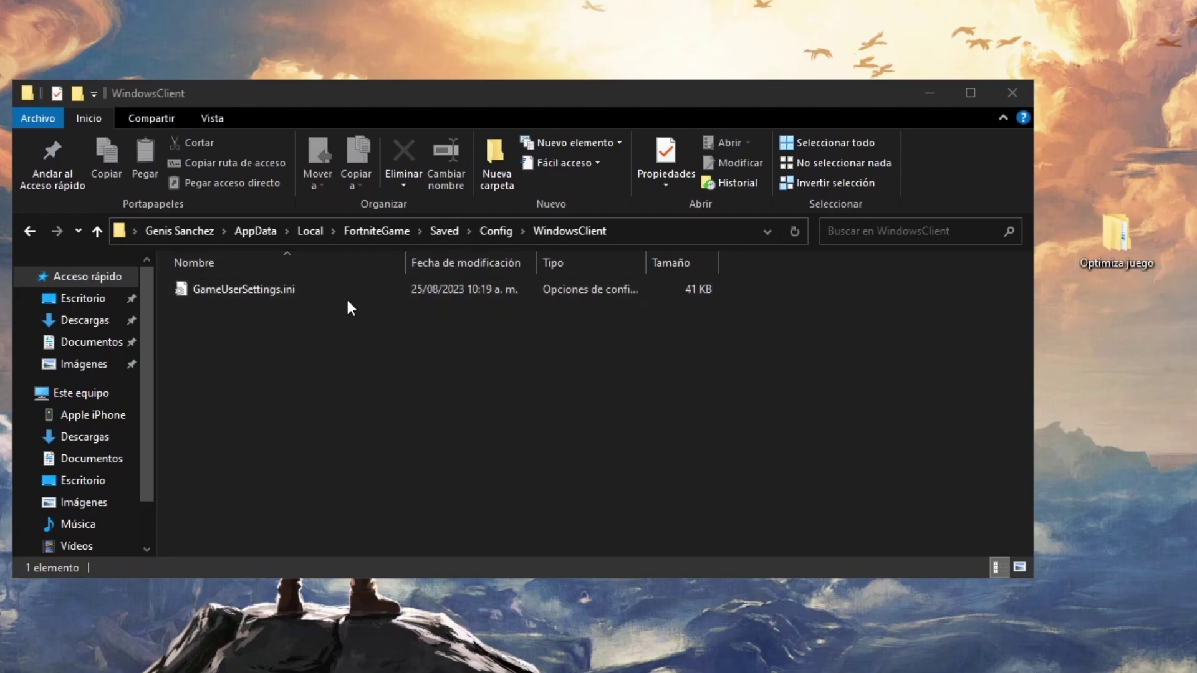
- Move GameUserSettings.ini into the desktop folder Optimiza juego and open that folder beside the WindowsClient window
drag(245, 293, 1132, 256)
double_click(1116, 237)
drag(597, 100, 910, 99)
drag(661, 308, 756, 340)
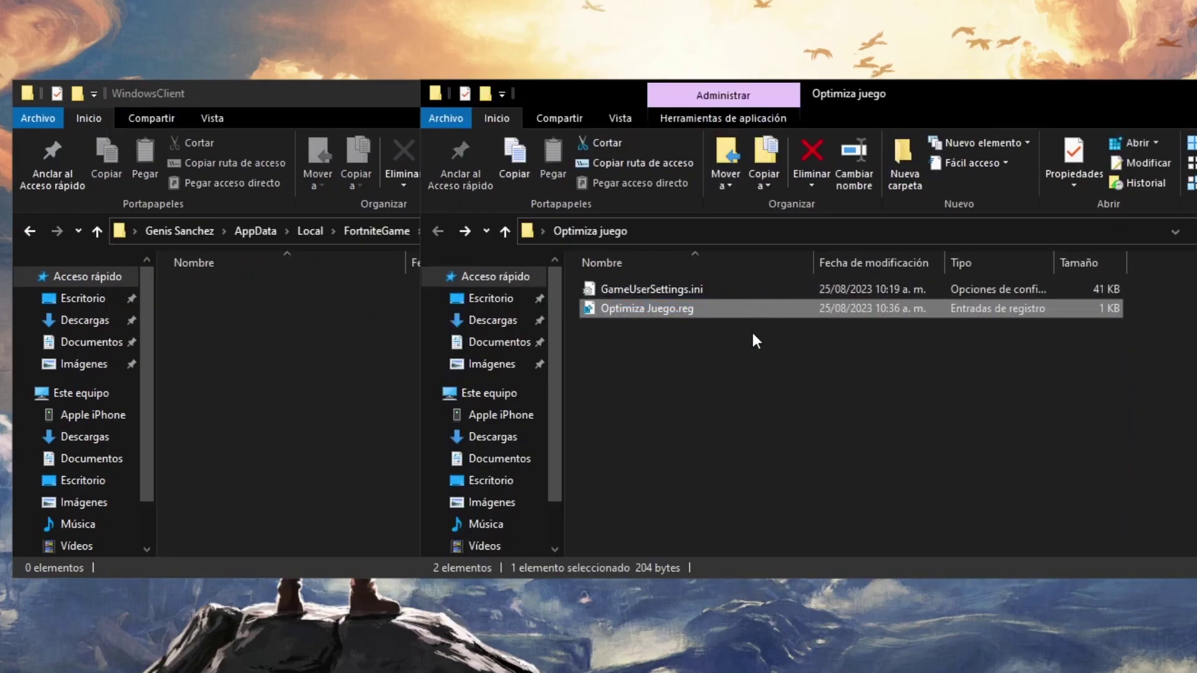
- Move GameUserSettings.ini from the Optimiza juego folder into the WindowsClient folder
click(753, 334)
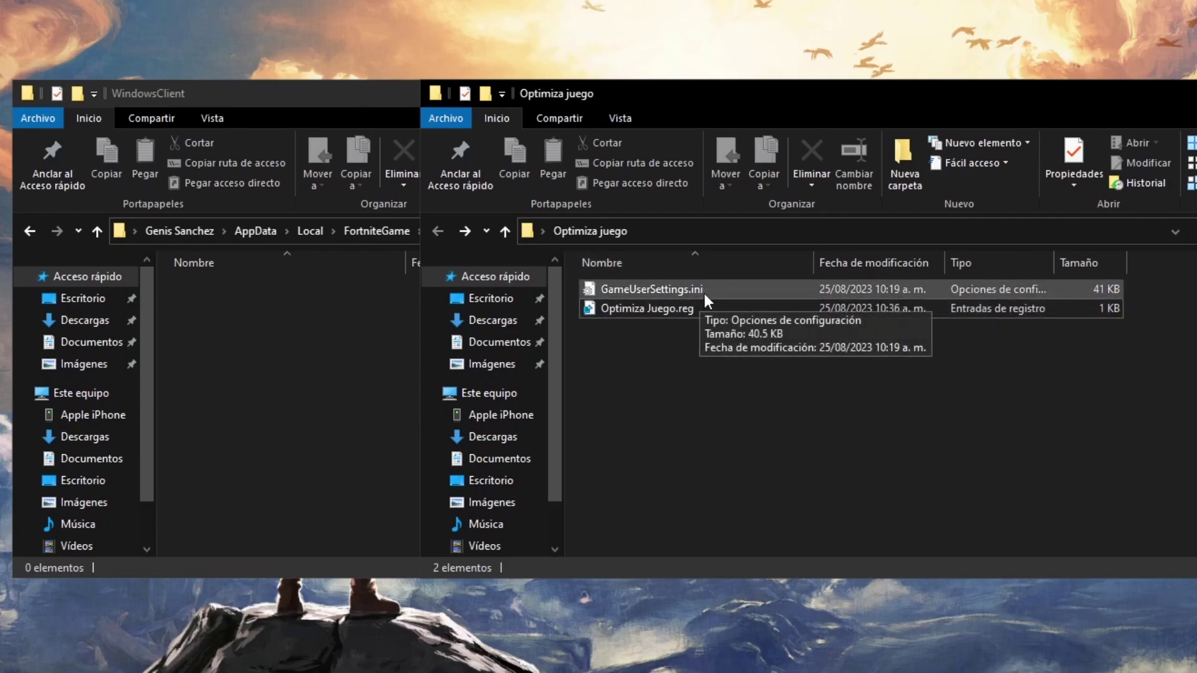
click(680, 293)
drag(636, 294, 317, 379)
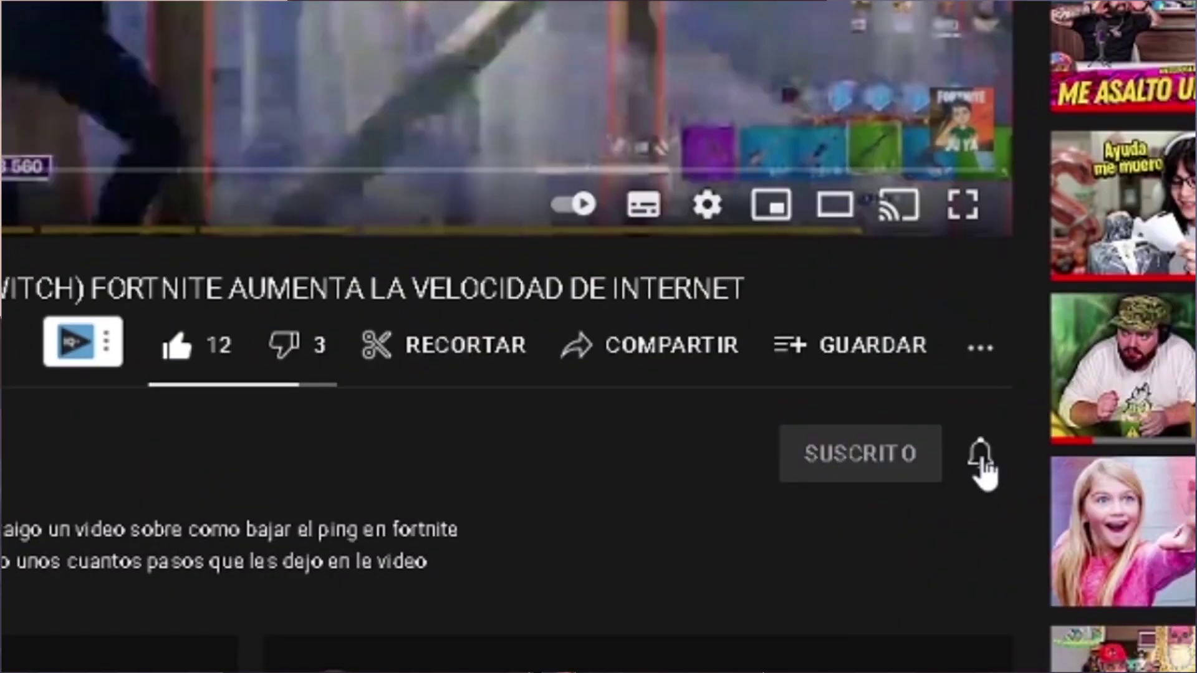
click(1070, 479)
click(824, 250)
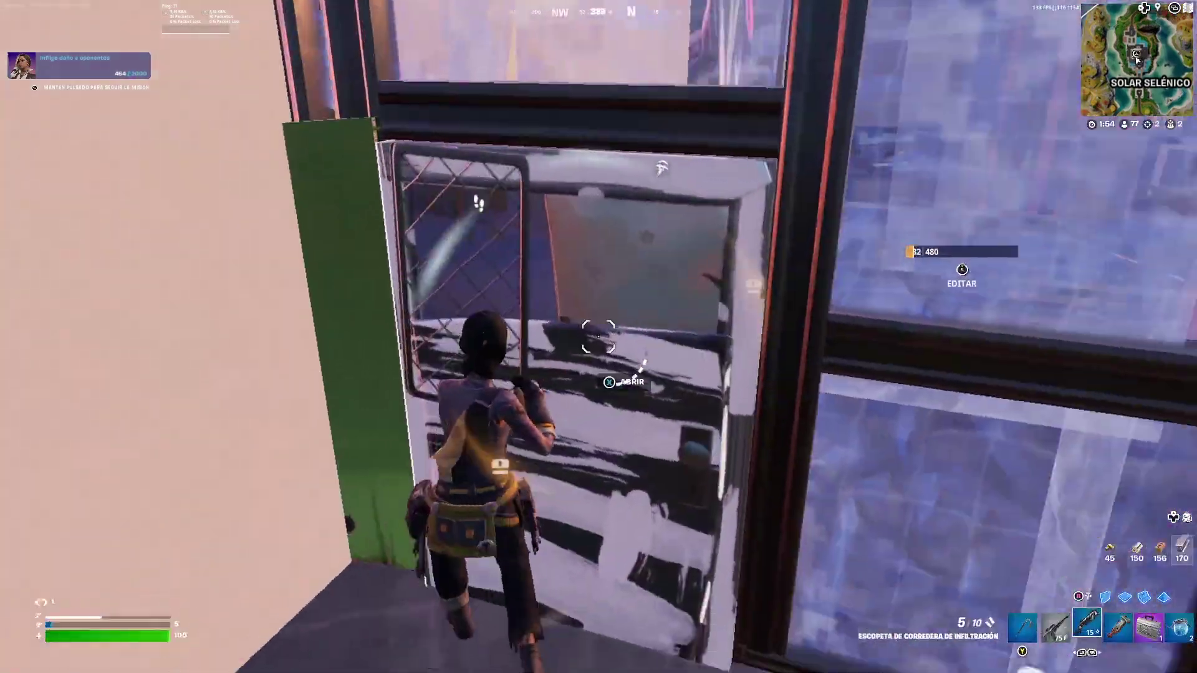
key(q)
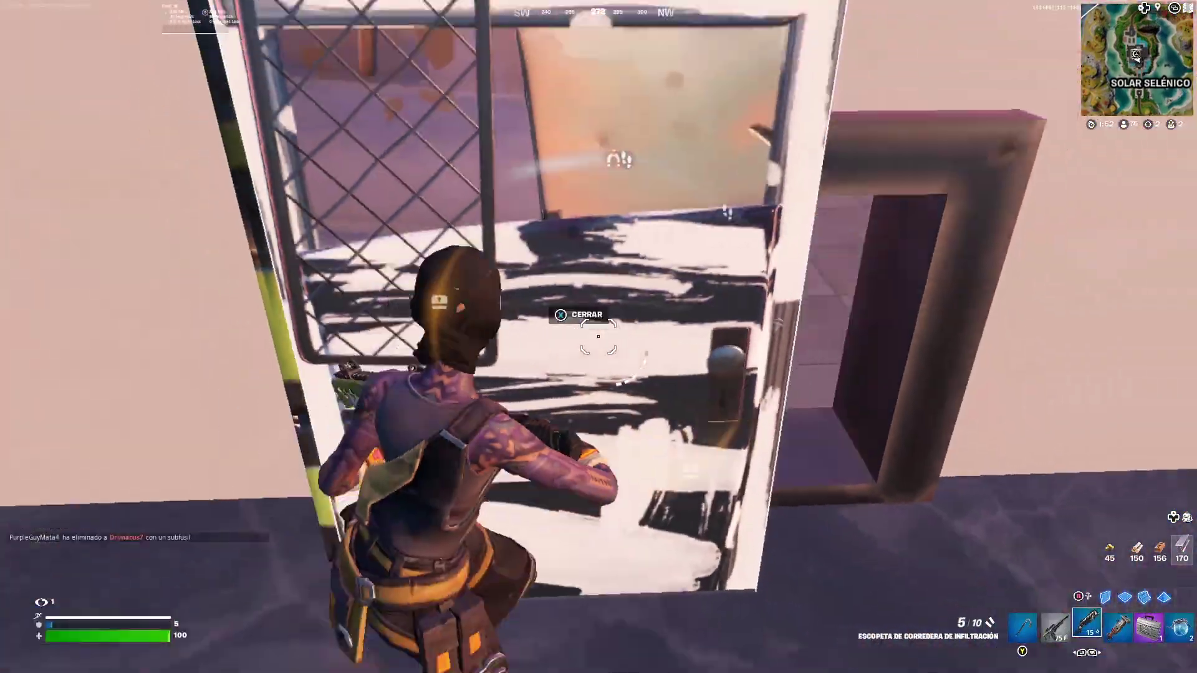
key(ctrl)
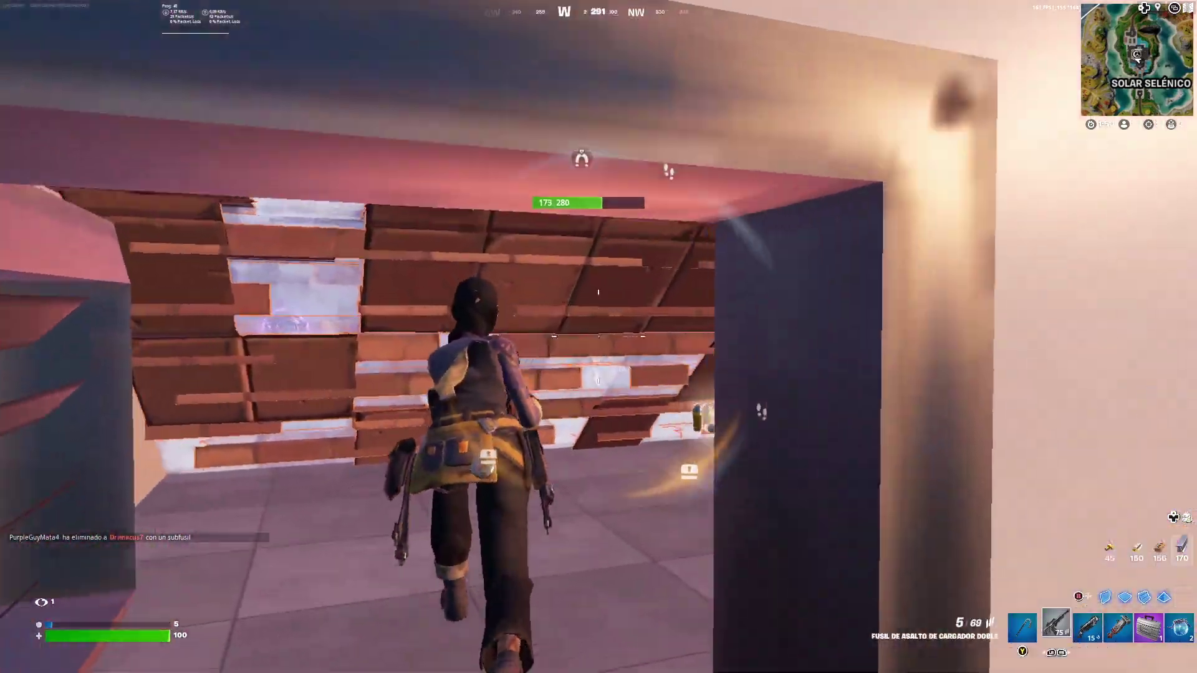
key(2)
key(w)
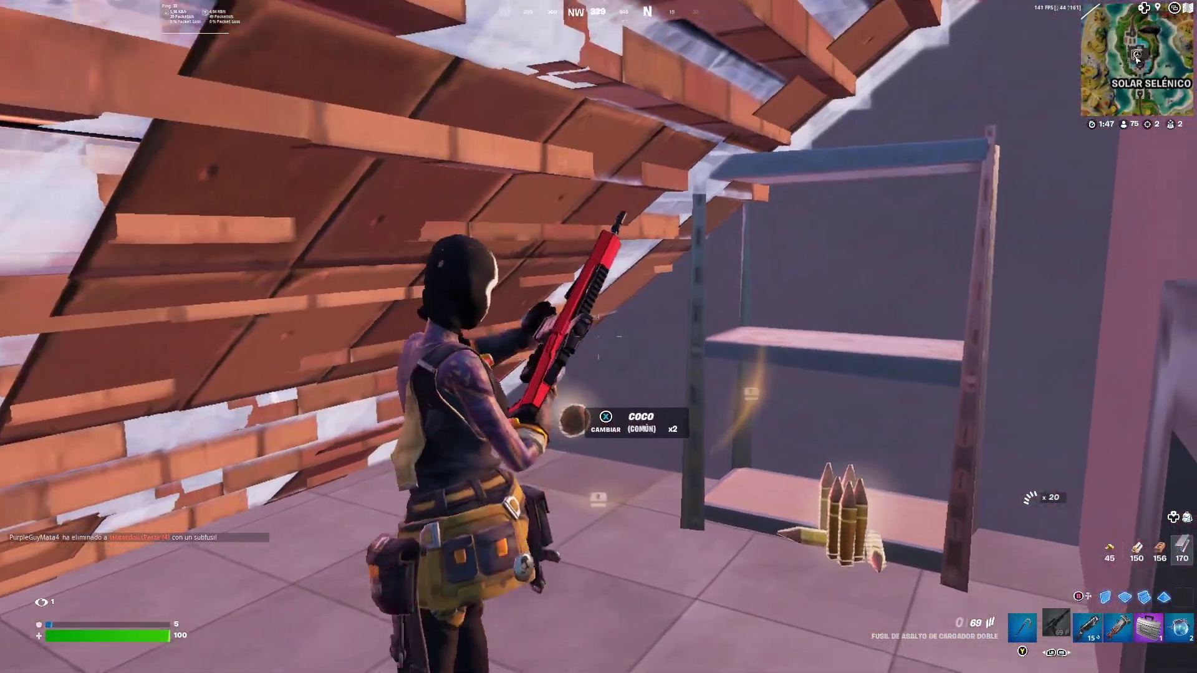
key(f)
click(598, 336)
click(598, 336)
click(599, 337)
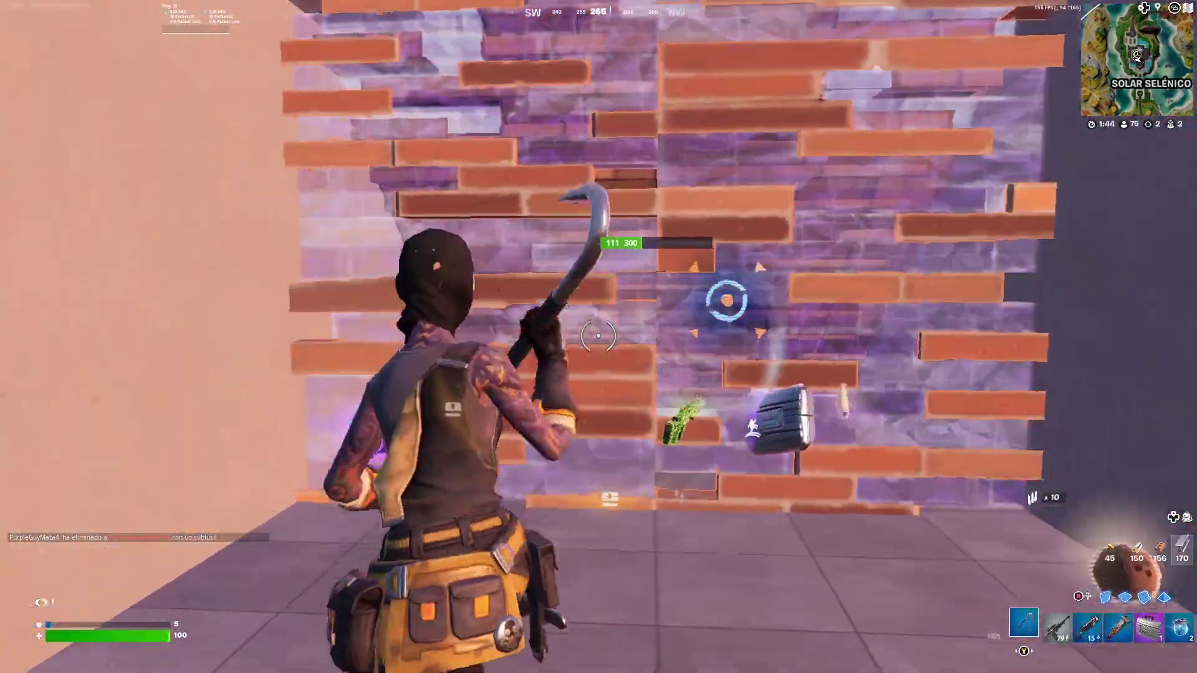
click(599, 337)
click(598, 336)
key(q)
click(599, 337)
key(2)
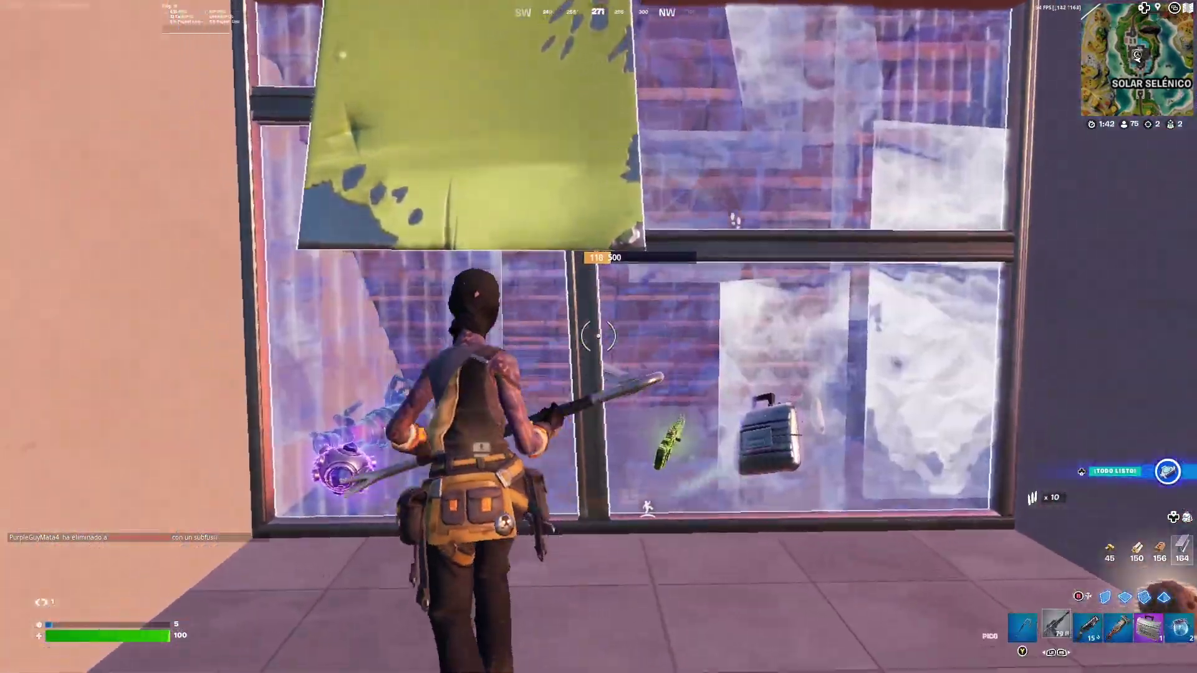
key(w)
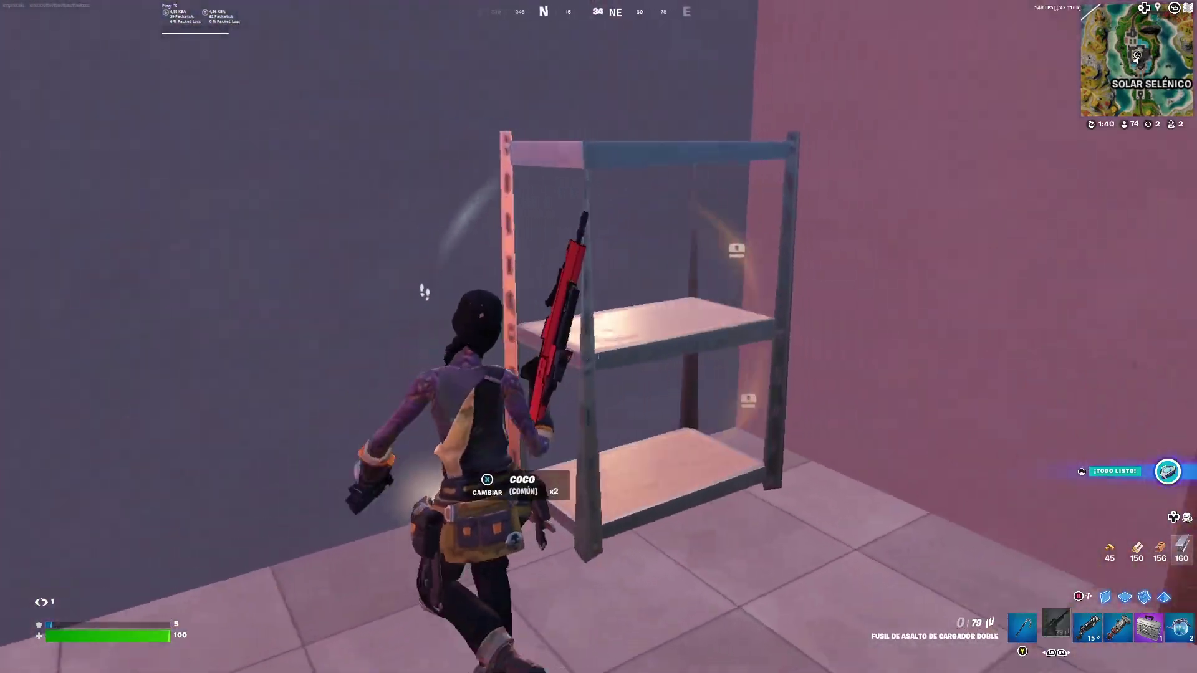
key(w)
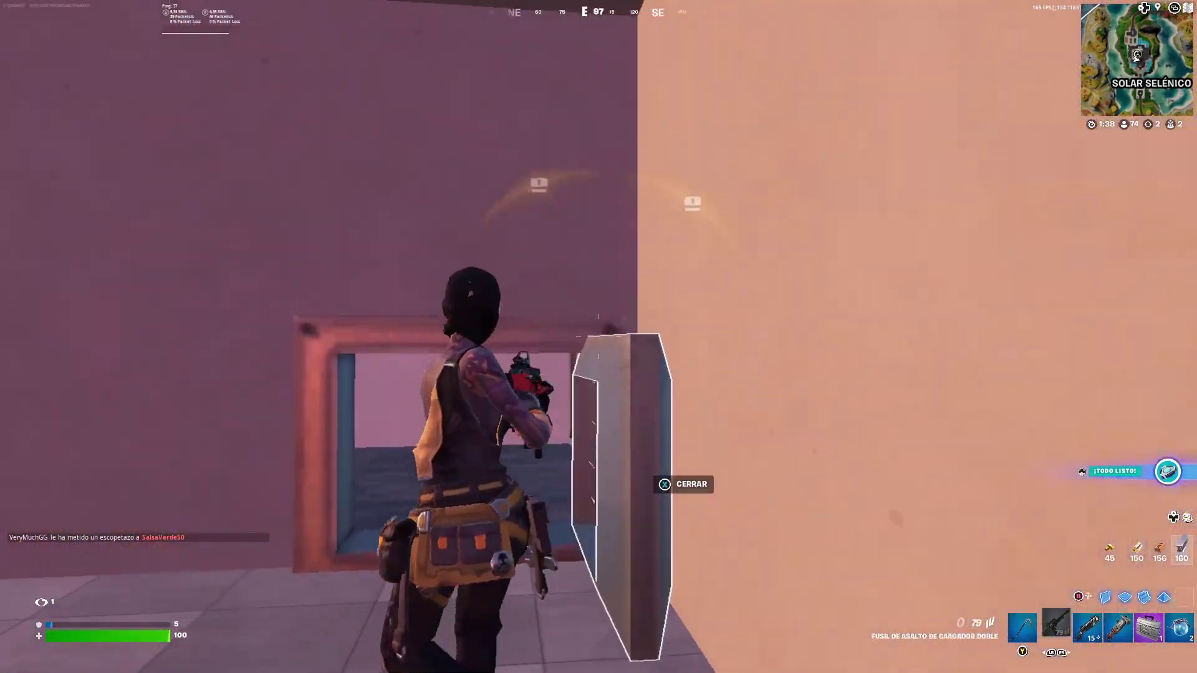
key(6)
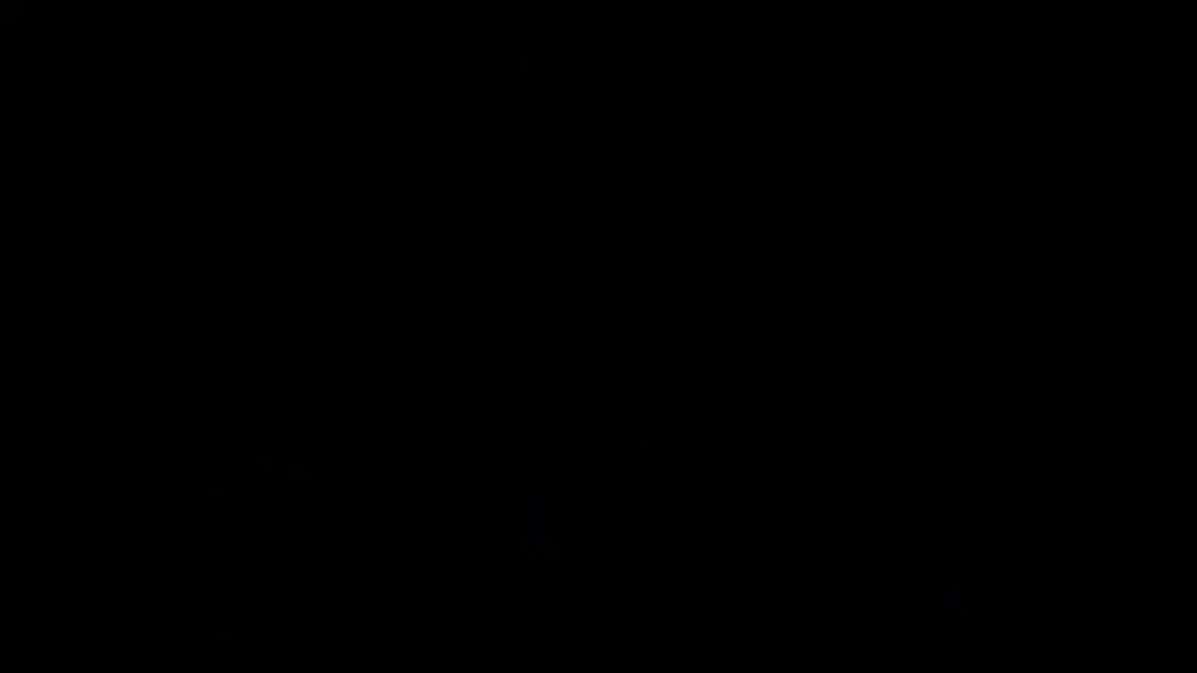